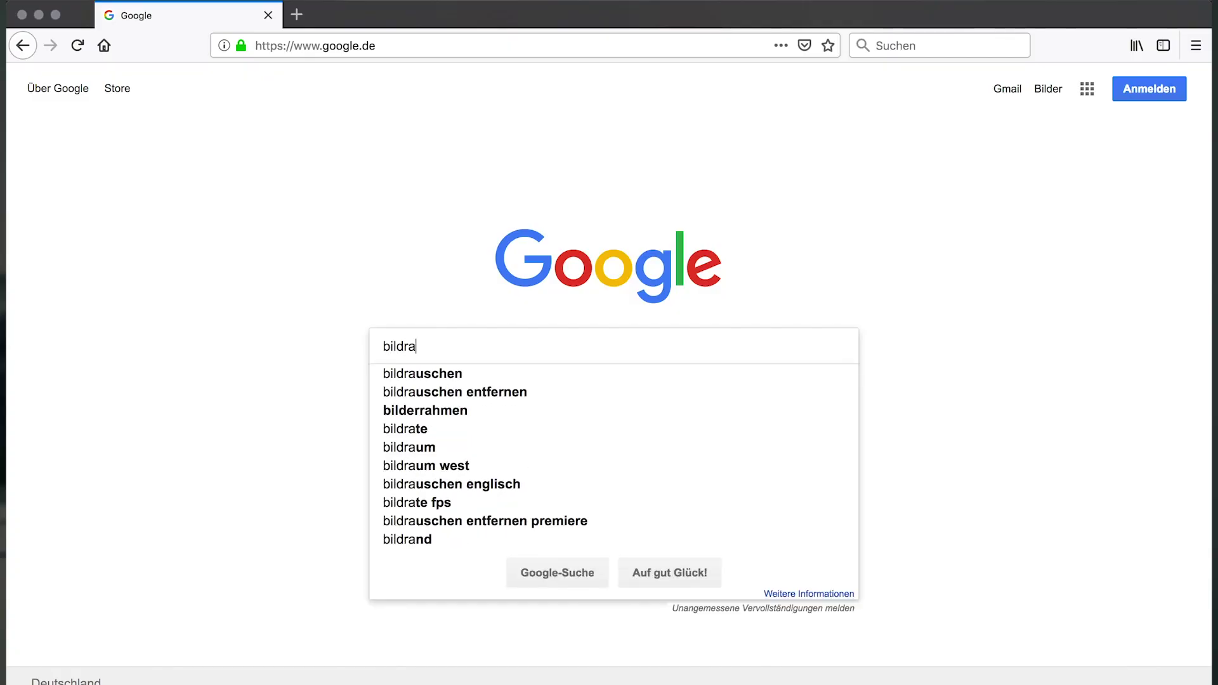
# Step: Search Google for 'bildrauschen' and open the German Wikipedia article
pyautogui.write('usch')
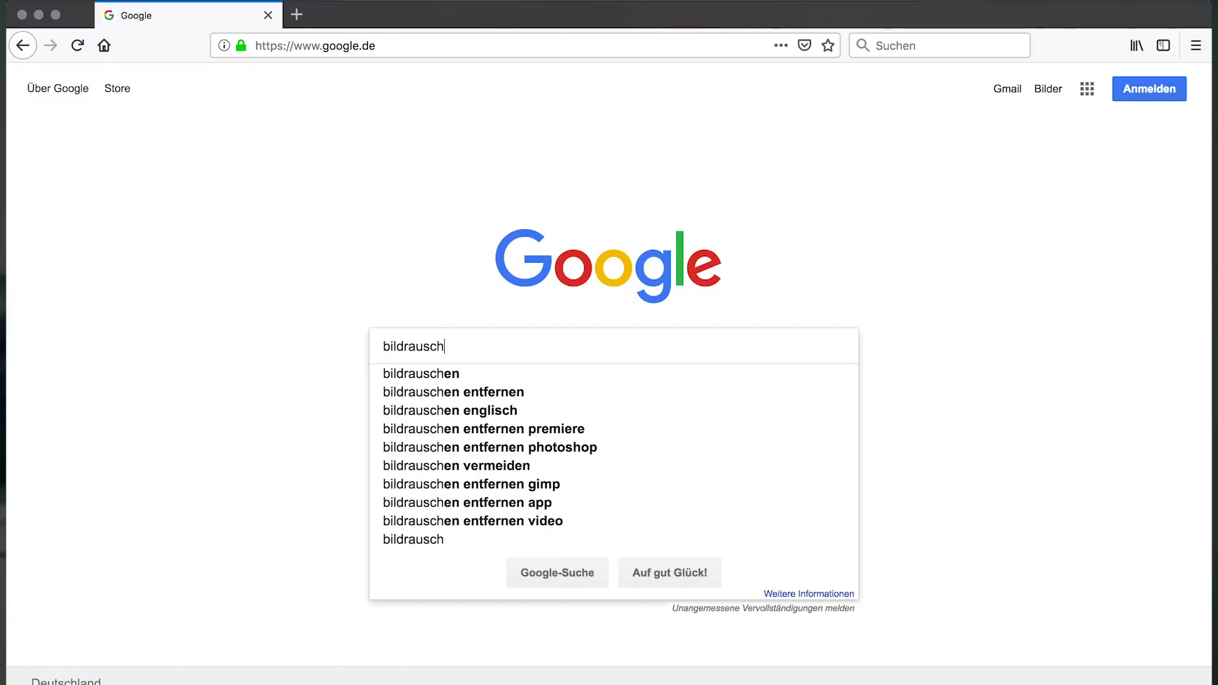
pyautogui.write('en')
pyautogui.press('Return')
pyautogui.click(243, 230)
# Step: View the colour noise example image enlarged, then the black-and-white noise example
pyautogui.scroll(-5, 775, 181)
pyautogui.scroll(-5, 571, 317)
pyautogui.scroll(-4, 360, 269)
pyautogui.click(360, 269)
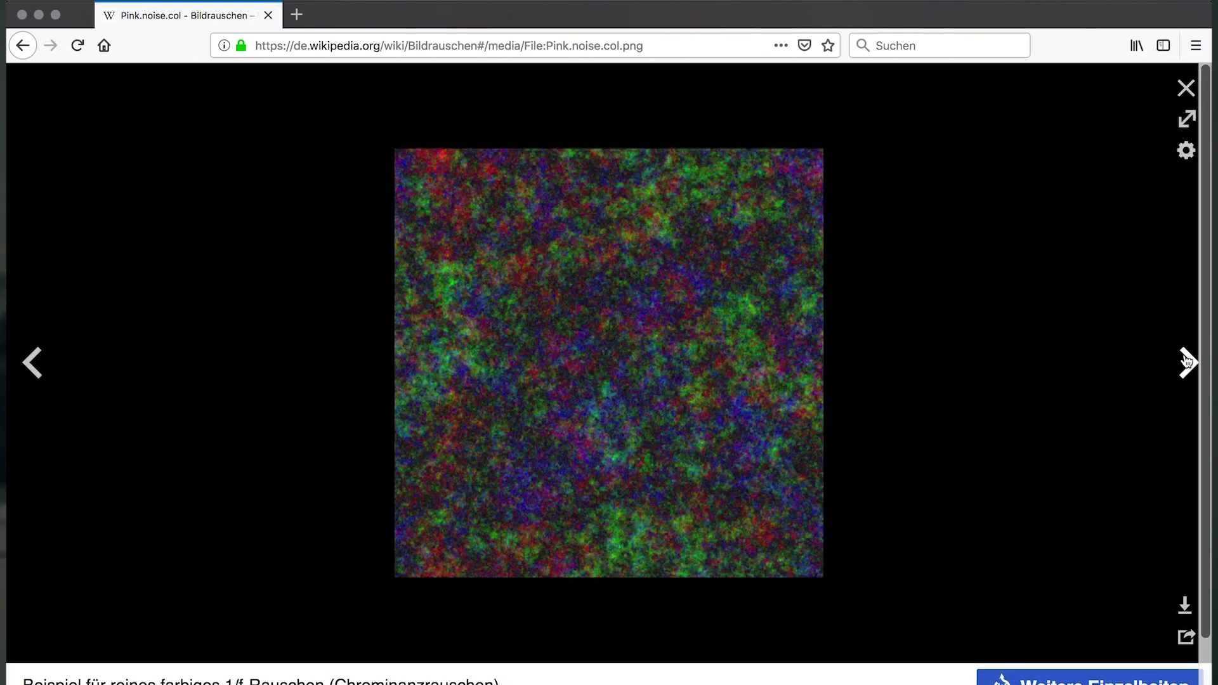
pyautogui.click(1186, 360)
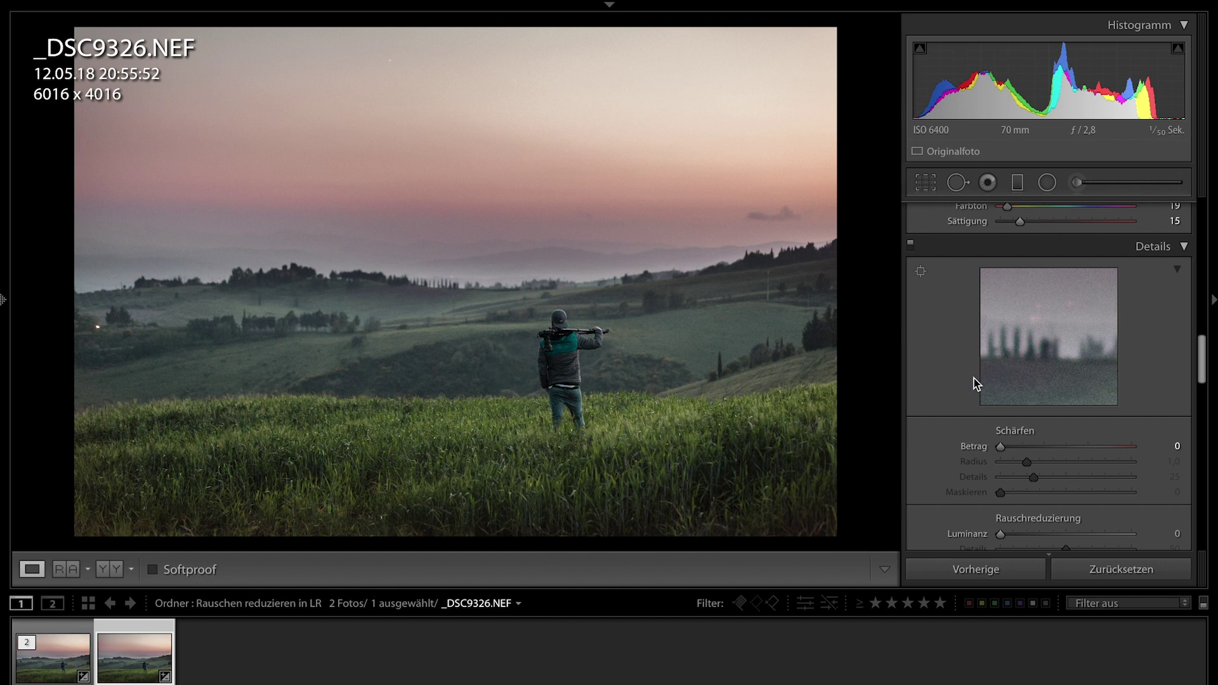
# Step: Zoom in on the man and hills and toggle the detail adjustments off and on to compare
pyautogui.click(1056, 354)
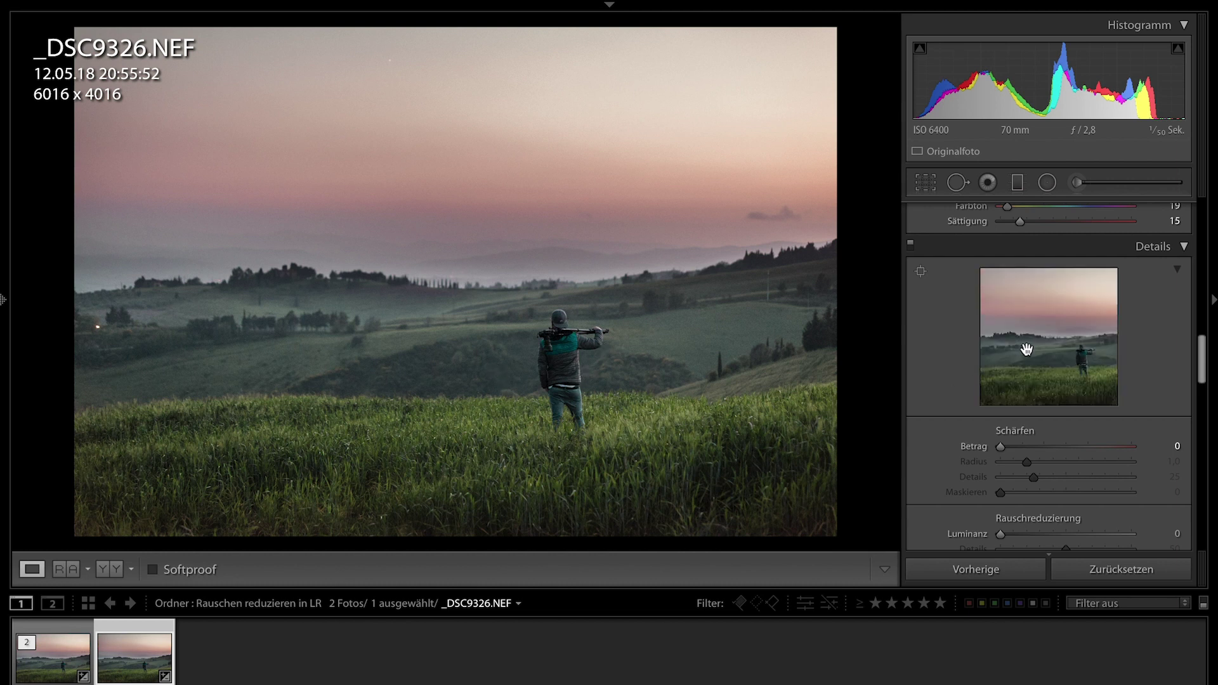
pyautogui.click(690, 351)
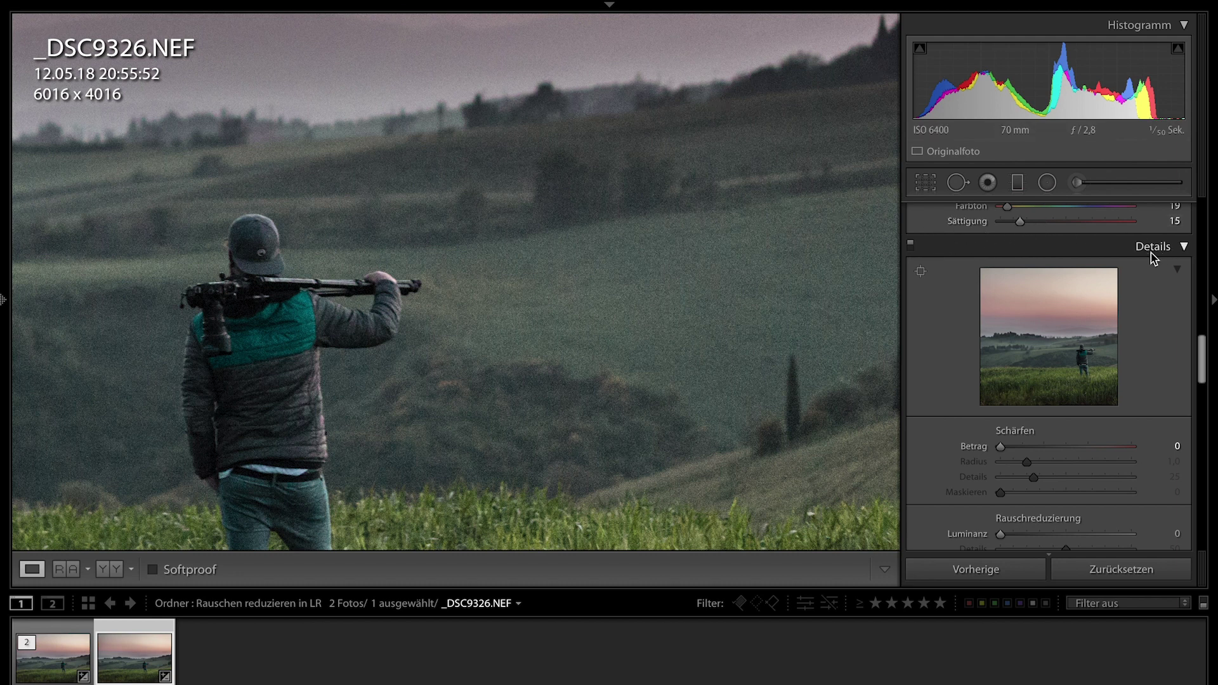
pyautogui.click(910, 245)
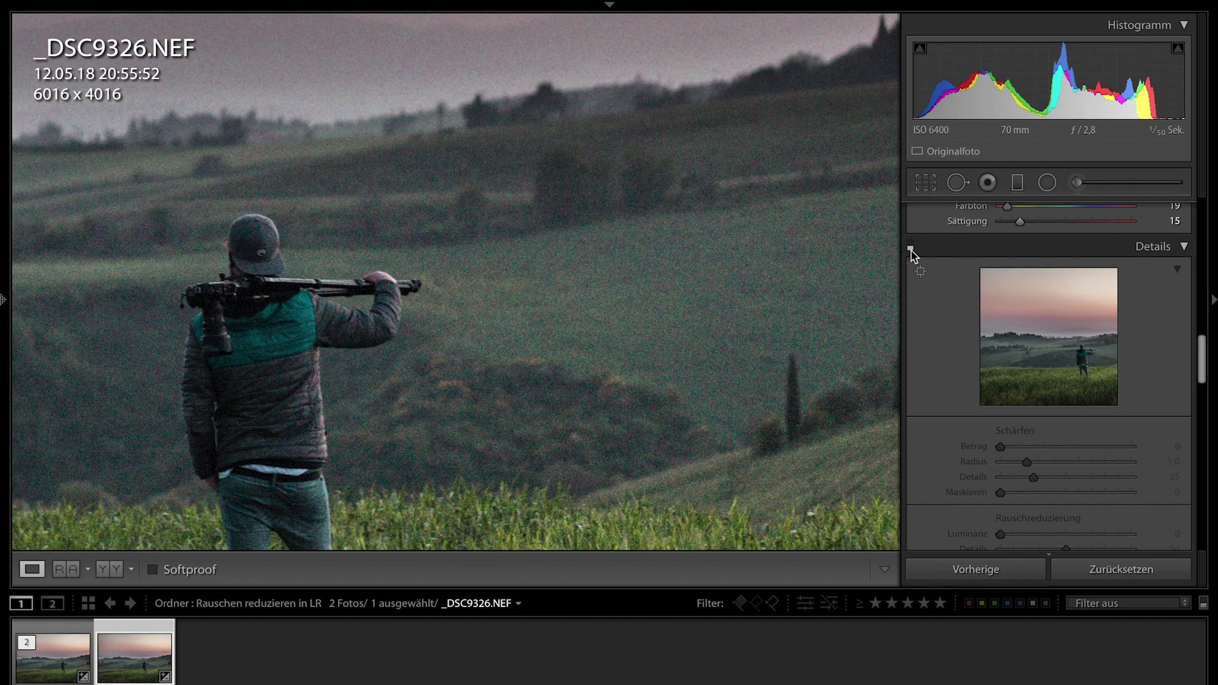
pyautogui.click(911, 250)
# Step: Drop colour noise reduction to 0, reset it to 25, and hold Alt for greyscale preview
pyautogui.scroll(-3, 1010, 446)
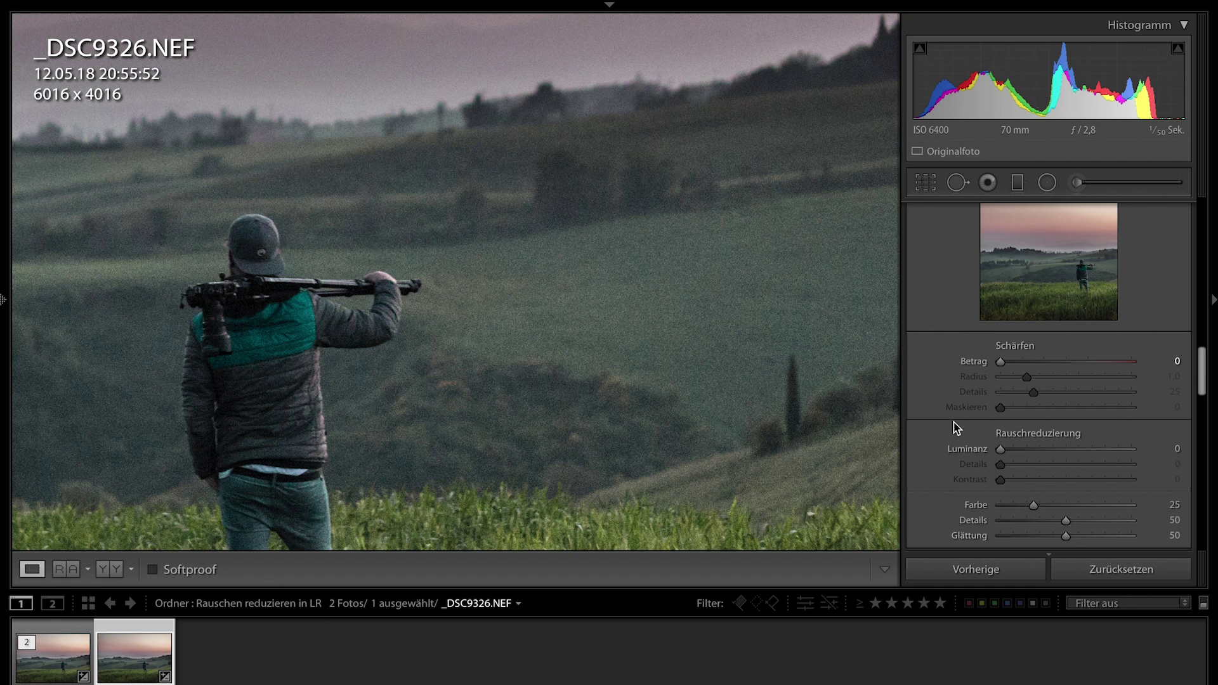
pyautogui.moveTo(1034, 502); pyautogui.dragTo(953, 486)
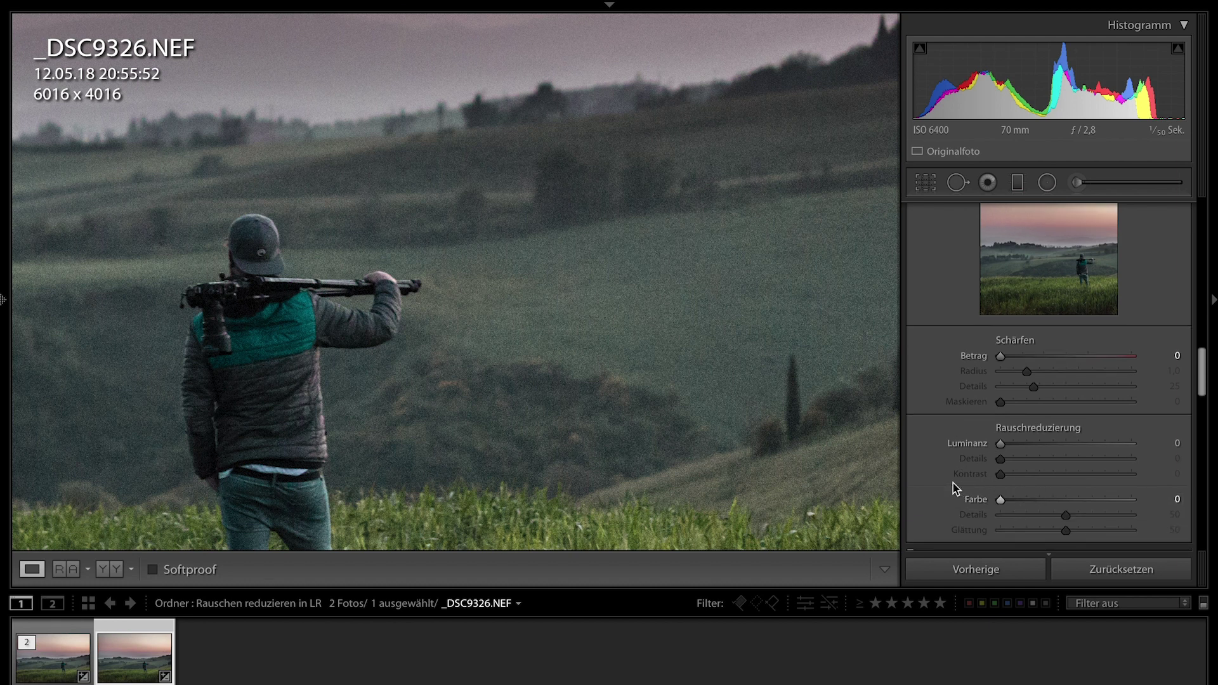
pyautogui.doubleClick(981, 502)
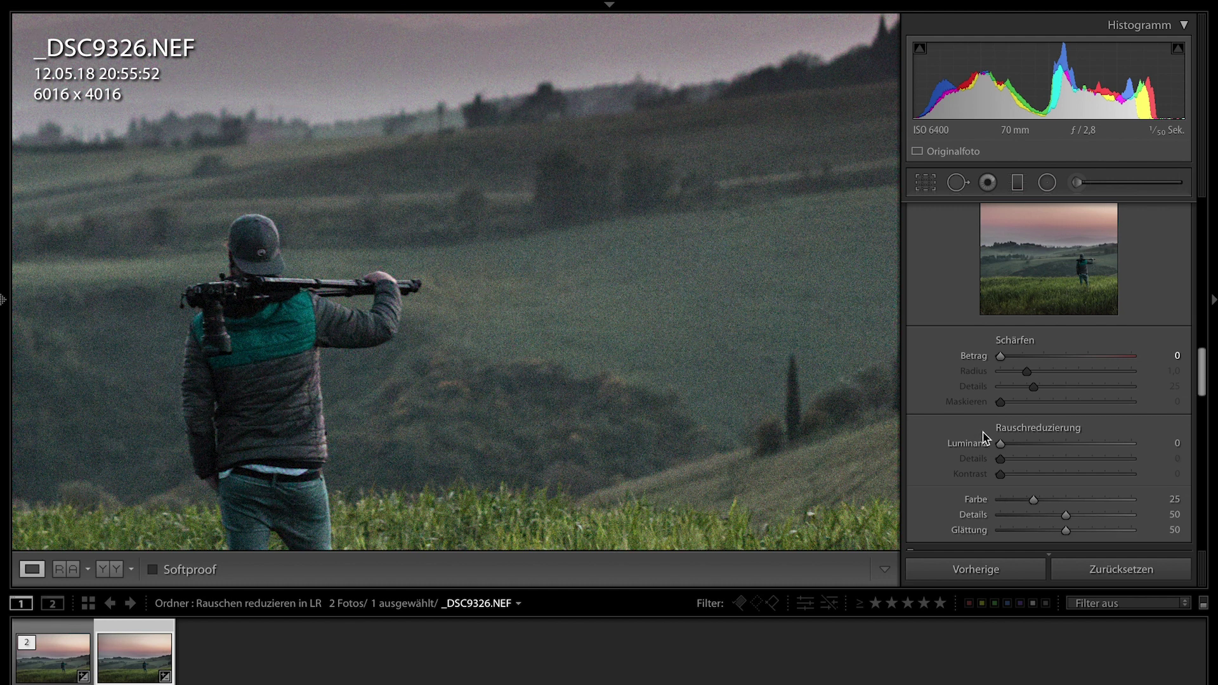
pyautogui.press('alt')
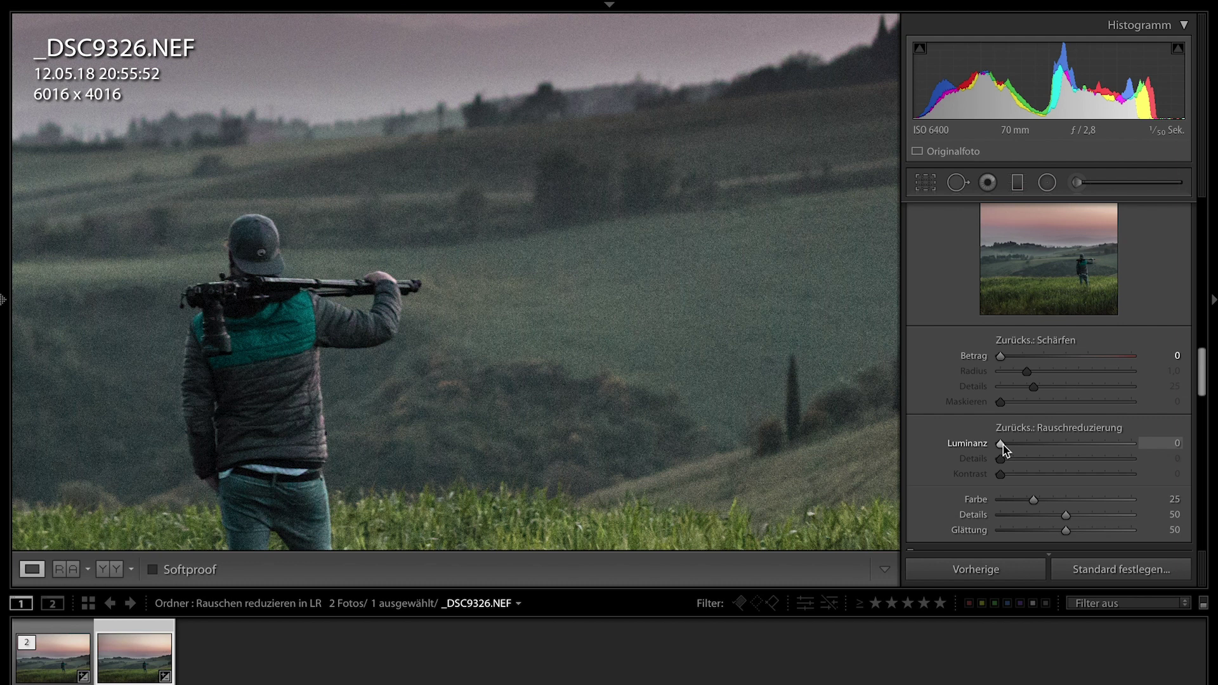
# Step: Alt-drag luminance noise reduction to 32 and its detail slider to 8
pyautogui.moveTo(1003, 444); pyautogui.dragTo(1013, 447)
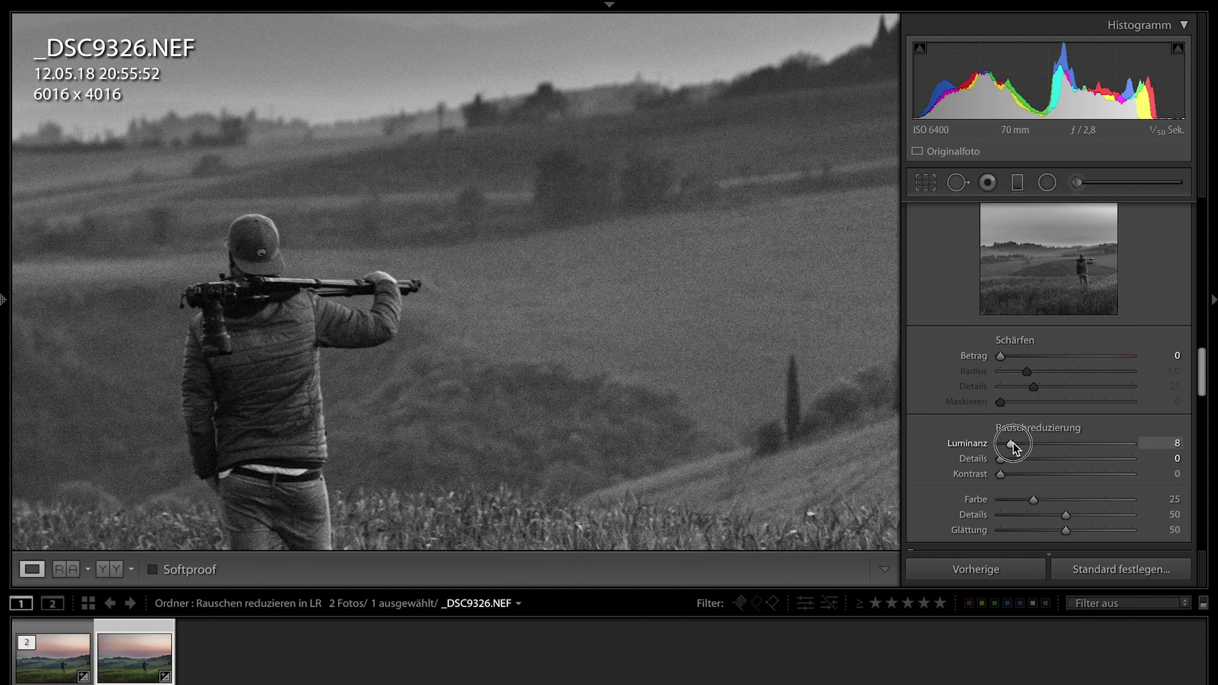
pyautogui.moveTo(1014, 447); pyautogui.dragTo(1045, 449)
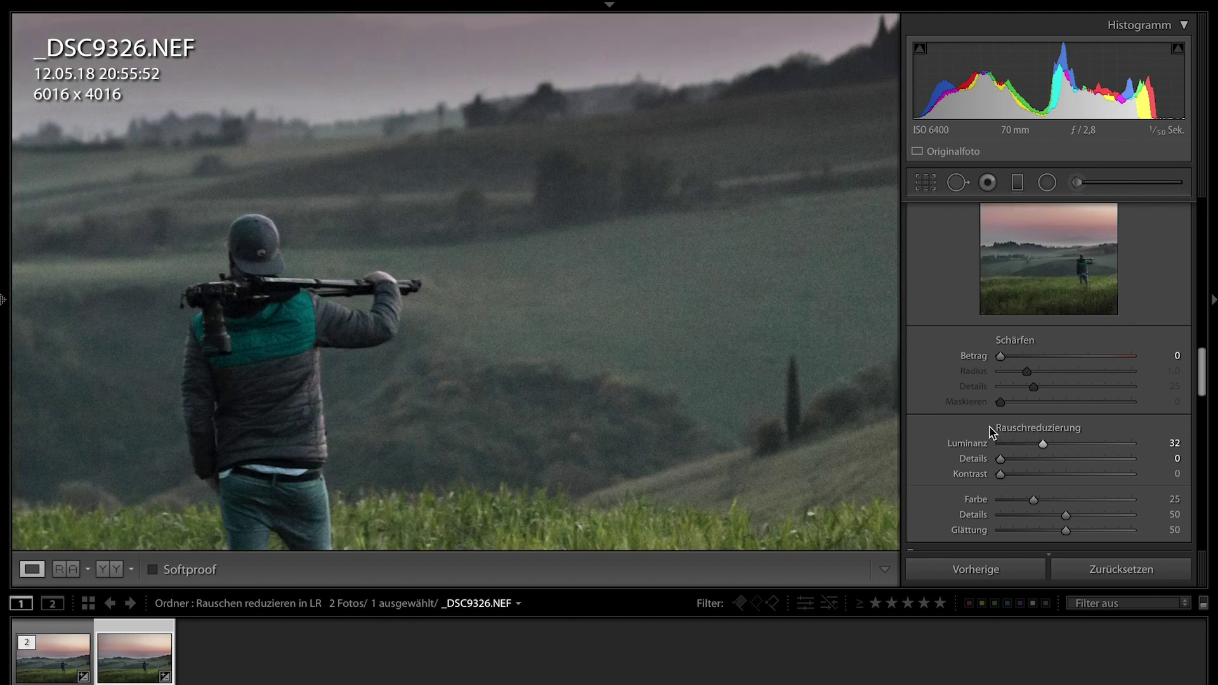
pyautogui.moveTo(1000, 459); pyautogui.dragTo(1207, 474)
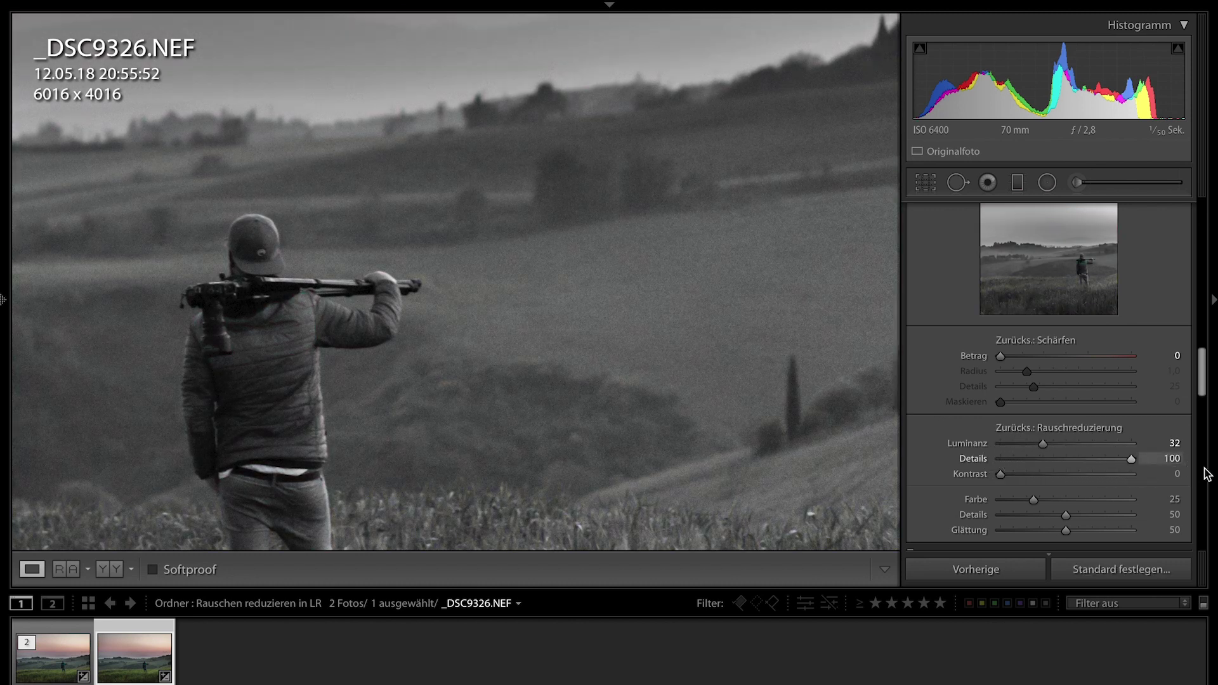
pyautogui.moveTo(1131, 458)
pyautogui.mouseDown()
pyautogui.moveTo(973, 454)
pyautogui.moveTo(1014, 464)
pyautogui.mouseUp()
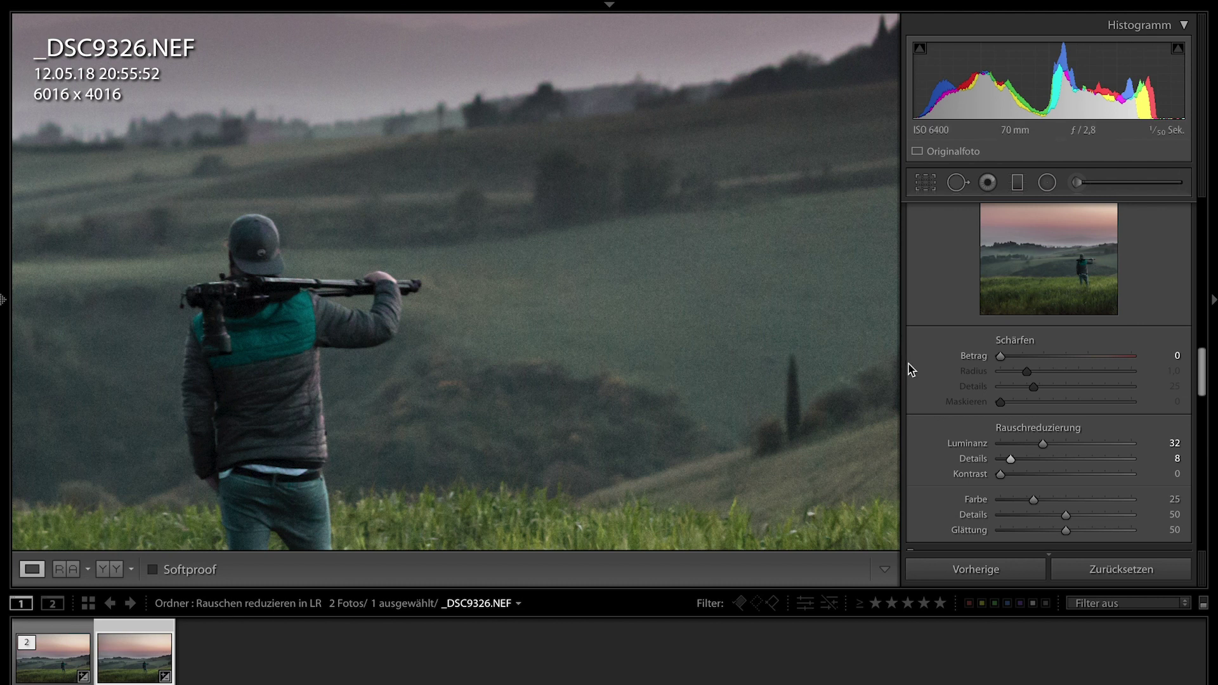
pyautogui.scroll(2, 912, 370)
# Step: Toggle noise reduction off and on repeatedly for a before/after comparison, leaving it on
pyautogui.click(910, 238)
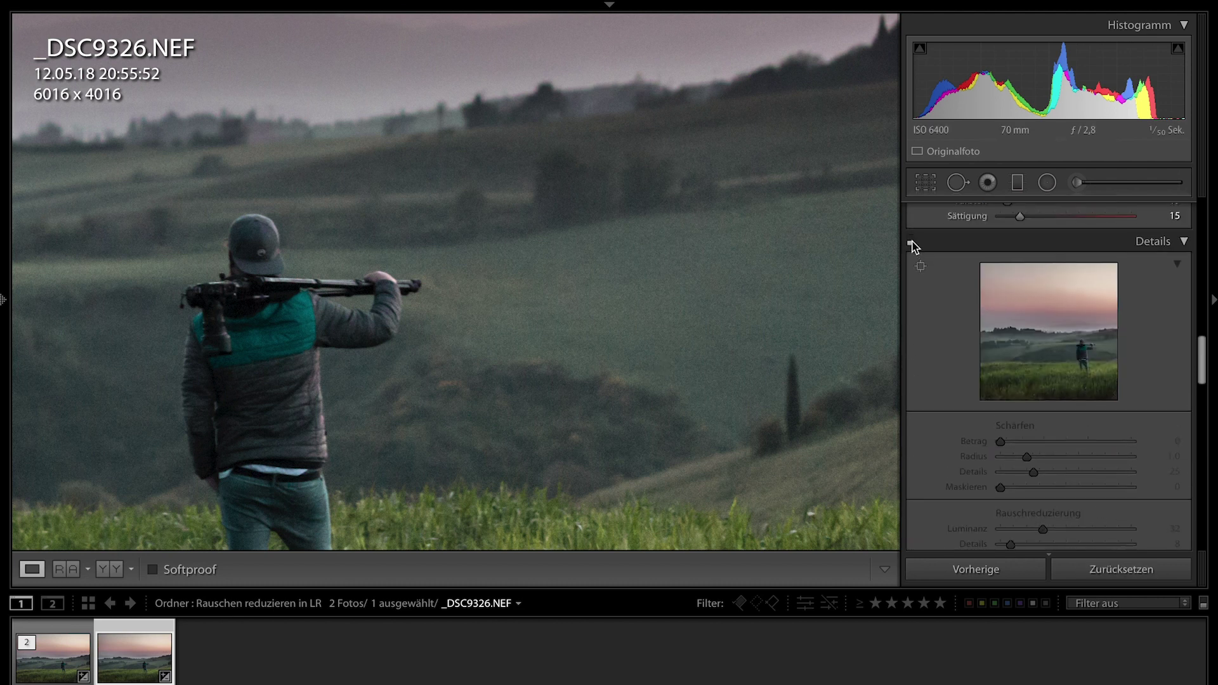
pyautogui.click(910, 238)
pyautogui.click(911, 237)
pyautogui.click(911, 241)
pyautogui.click(910, 241)
pyautogui.click(910, 241)
pyautogui.click(910, 241)
pyautogui.click(910, 241)
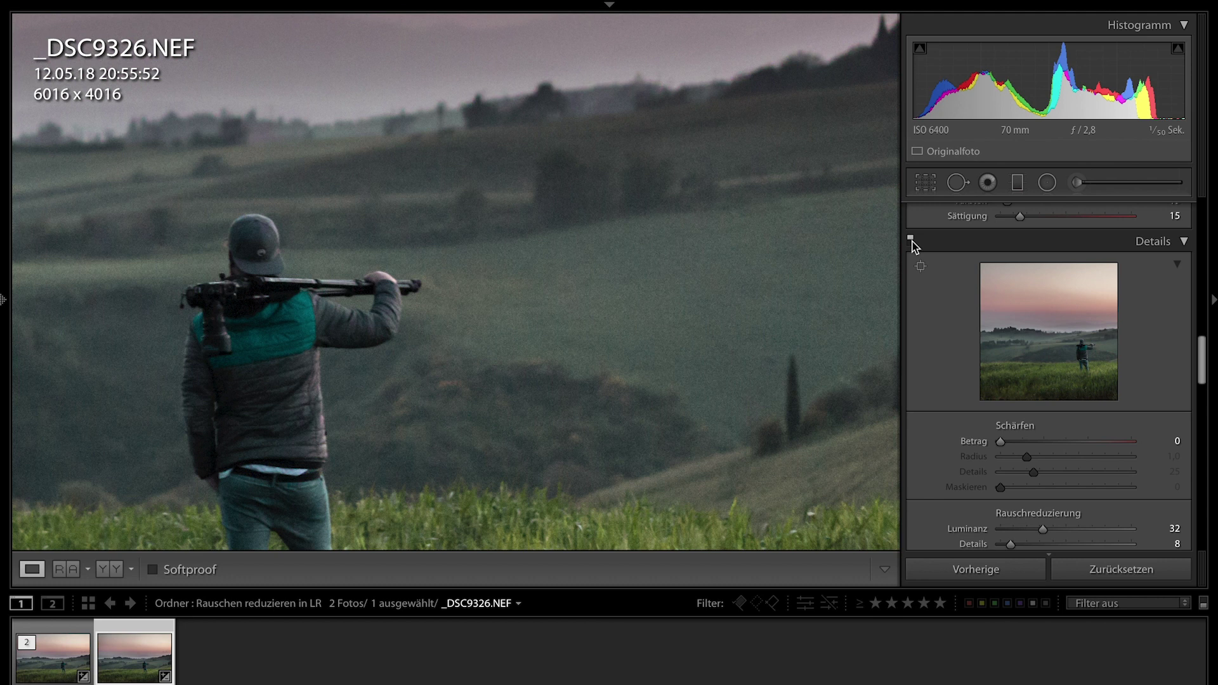
# Step: Preview luminance noise contrast in greyscale and leave it at 0
pyautogui.scroll(-3, 926, 394)
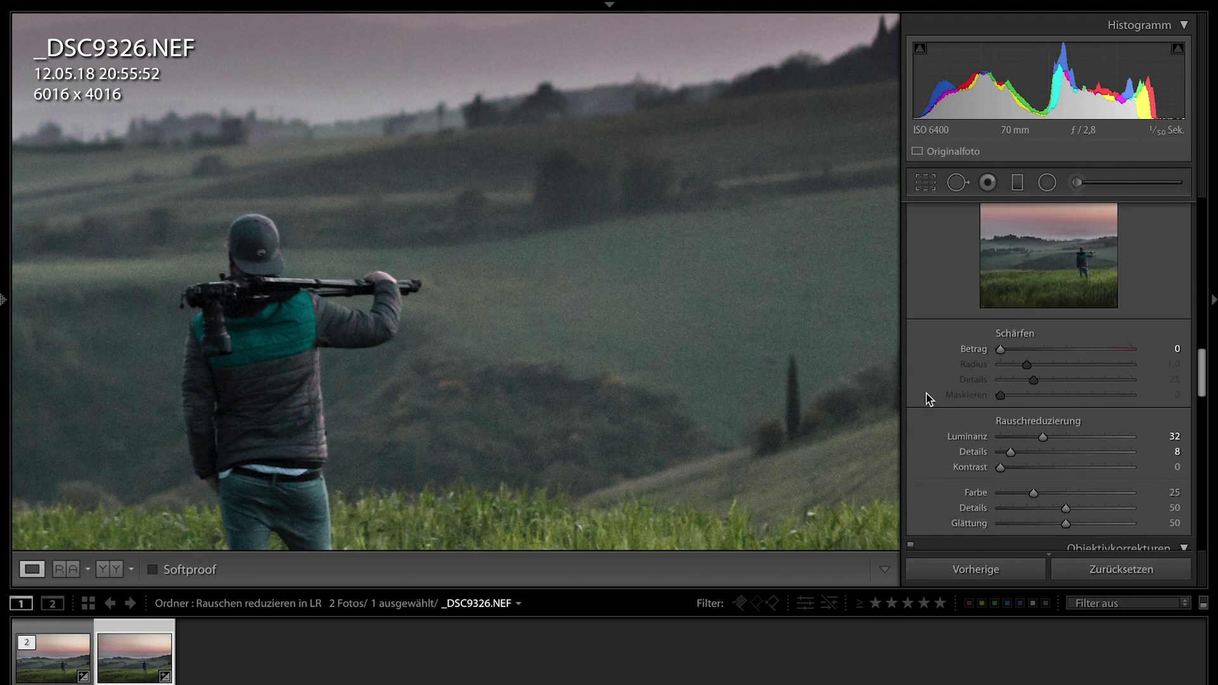
pyautogui.keyDown('alt'); pyautogui.click(1002, 469); pyautogui.keyUp('alt')
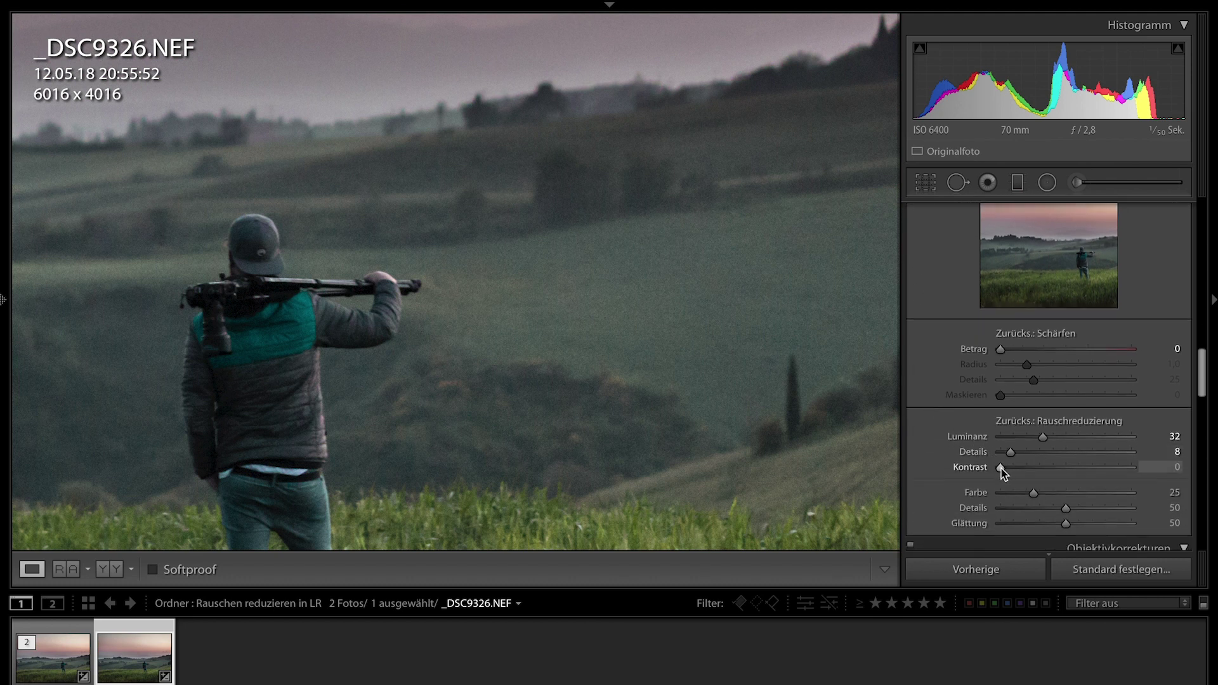
pyautogui.moveTo(1065, 470); pyautogui.dragTo(987, 473)
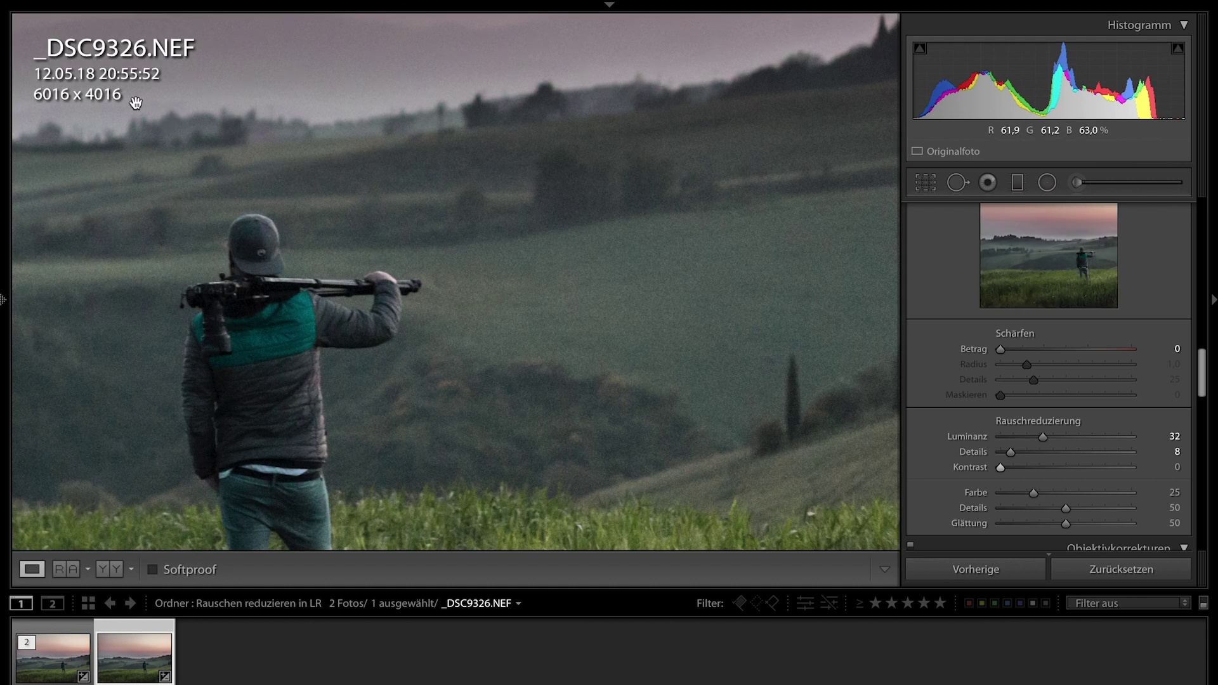
# Step: Zoom into the noisy sky and adjust luminance noise reduction to 57, detail 42, contrast 37
pyautogui.click(135, 102)
pyautogui.moveTo(217, 332)
pyautogui.mouseDown()
pyautogui.moveTo(772, 258)
pyautogui.moveTo(642, 274)
pyautogui.mouseUp()
pyautogui.moveTo(1018, 454); pyautogui.dragTo(1098, 437)
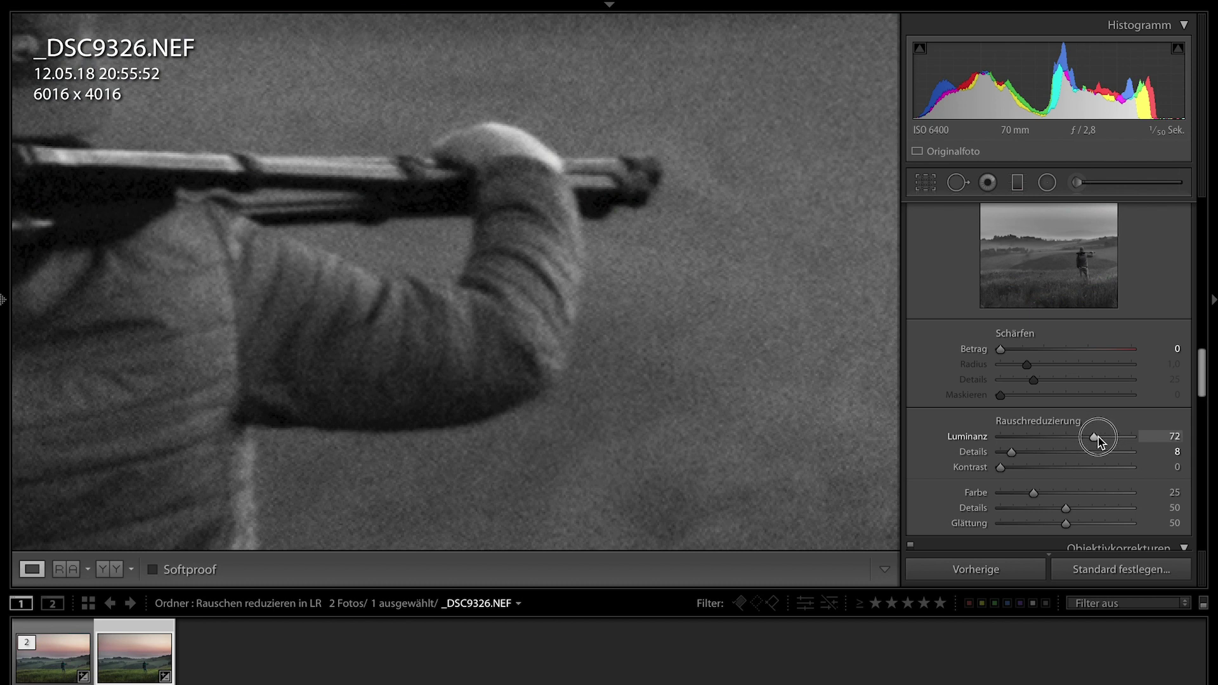
pyautogui.moveTo(1098, 437)
pyautogui.mouseDown()
pyautogui.moveTo(1077, 436)
pyautogui.moveTo(1028, 470)
pyautogui.moveTo(1045, 468)
pyautogui.mouseUp()
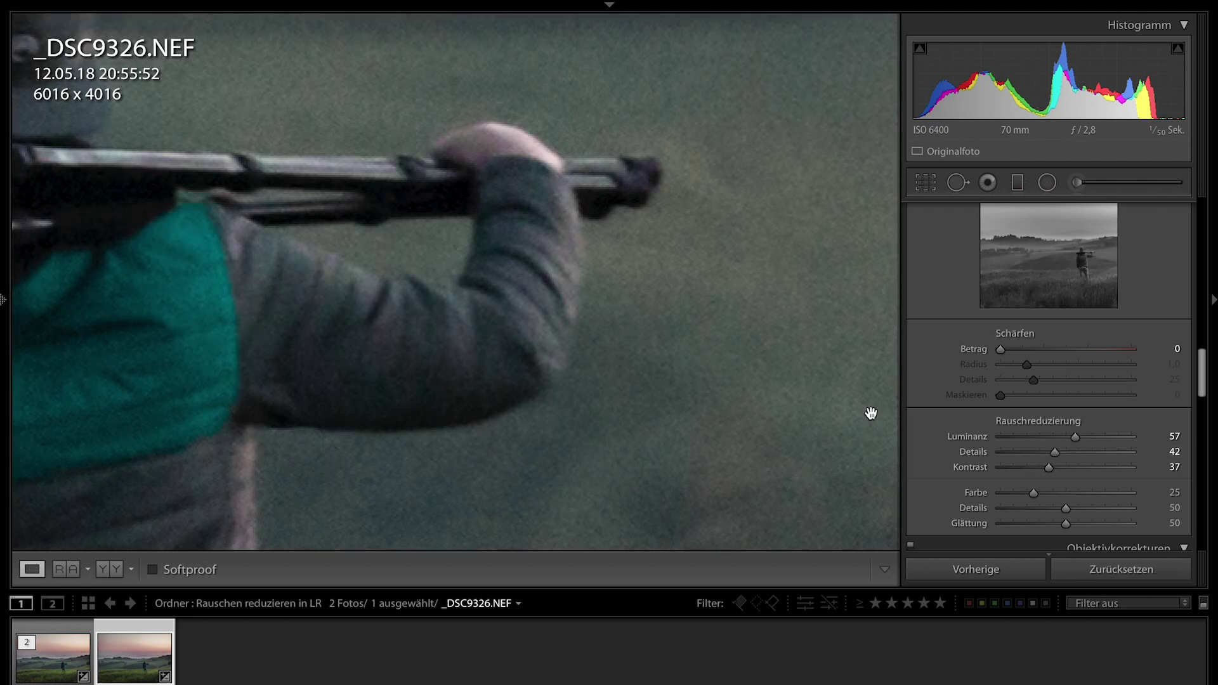
# Step: Toggle noise reduction off and on repeatedly to compare, leaving it switched on
pyautogui.click(910, 252)
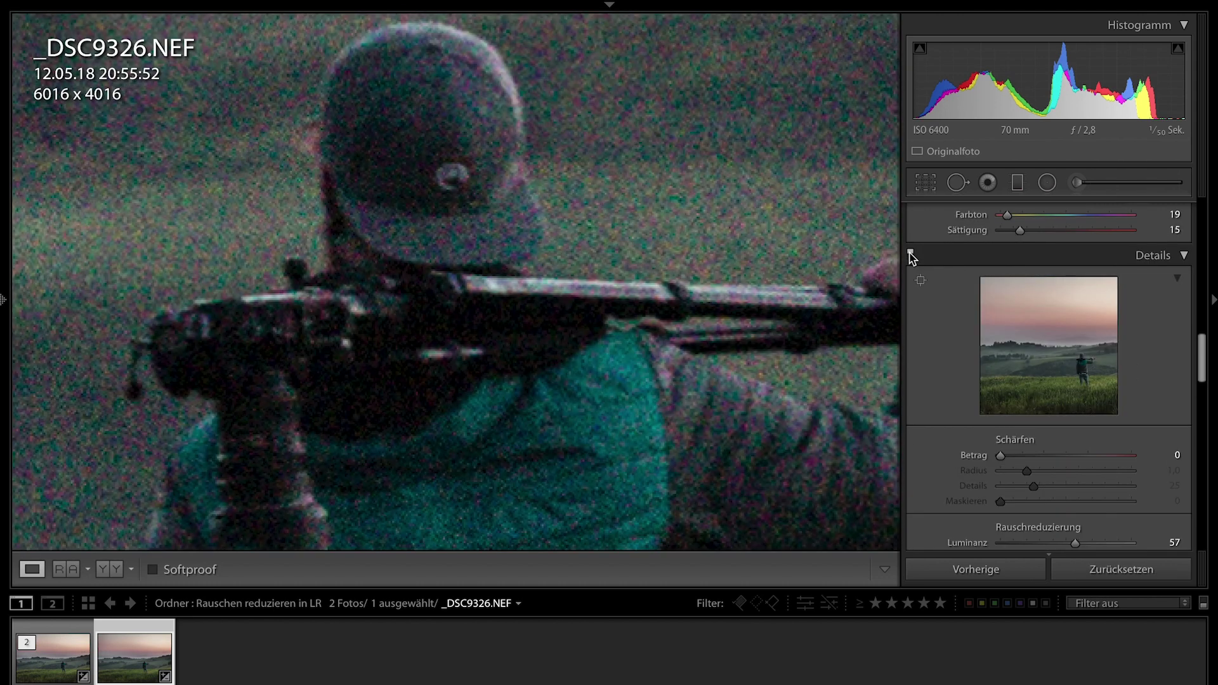
pyautogui.click(911, 252)
pyautogui.click(911, 251)
pyautogui.click(910, 253)
pyautogui.click(910, 253)
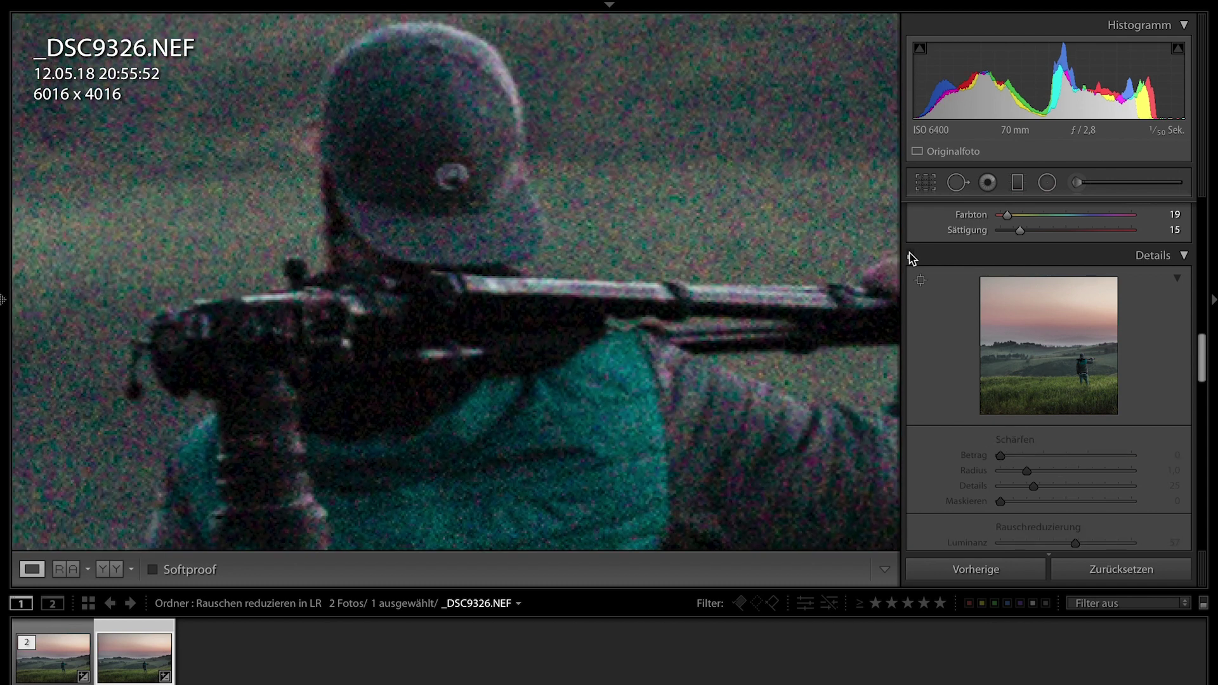
pyautogui.click(910, 253)
pyautogui.click(909, 253)
# Step: Raise colour noise reduction to 34 and reset colour noise detail to its default 50
pyautogui.scroll(-3, 943, 302)
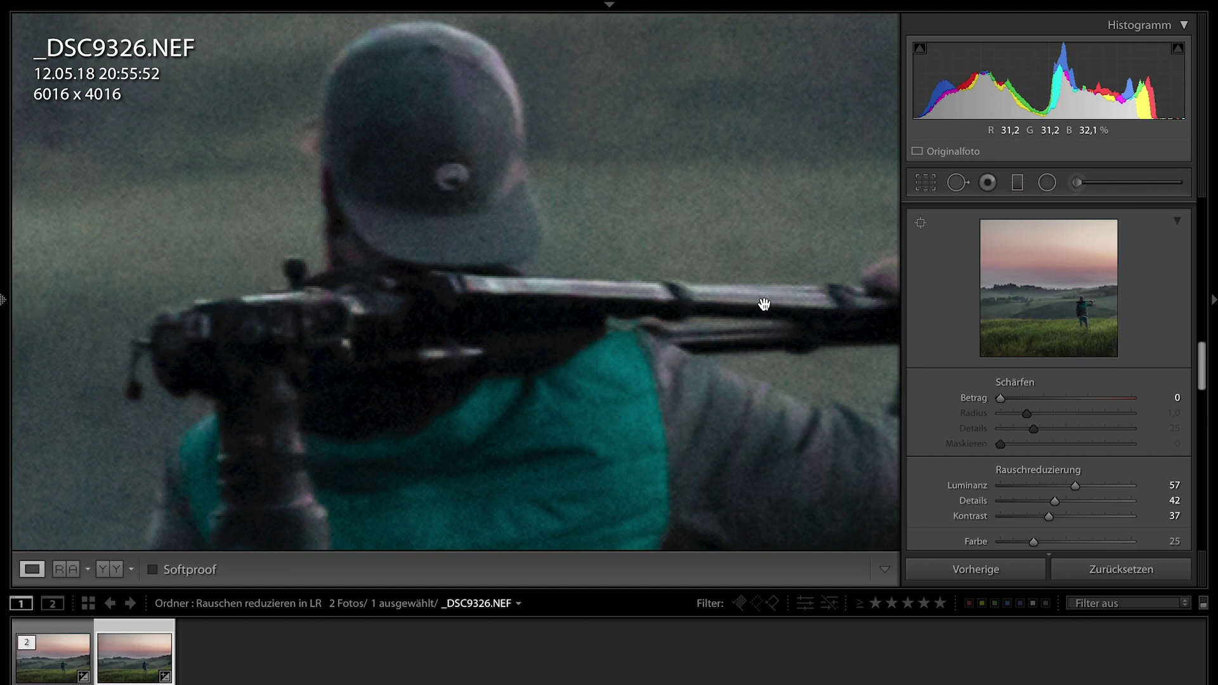
pyautogui.scroll(-1, 764, 305)
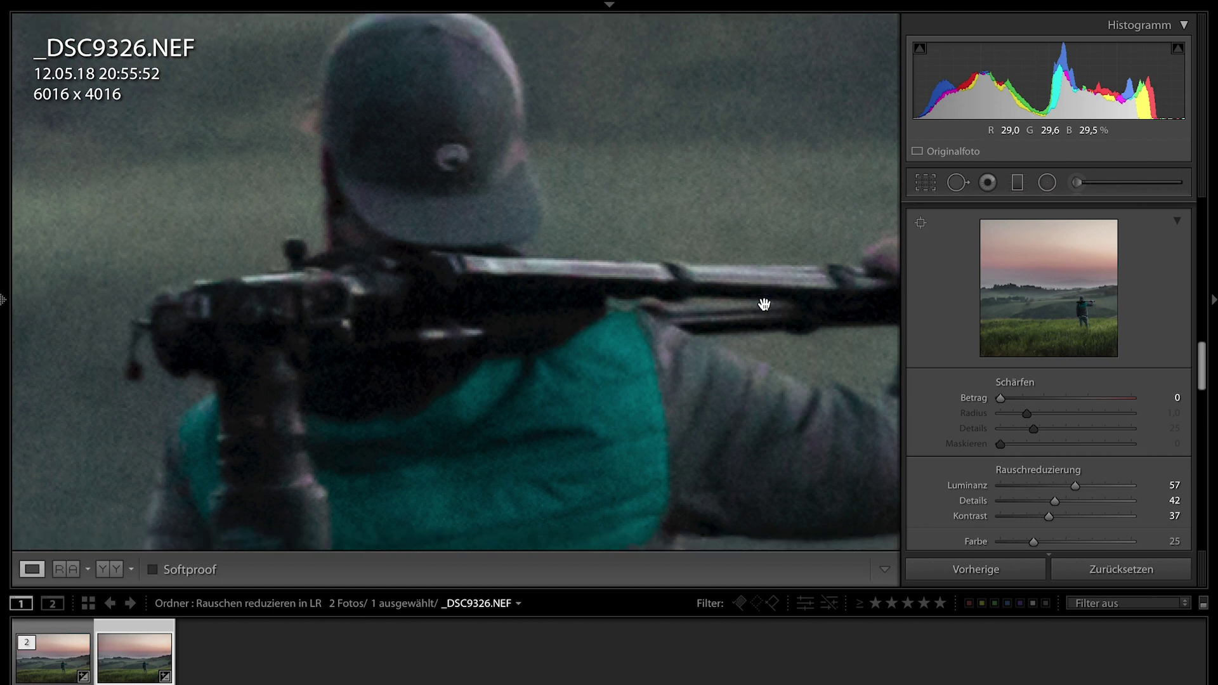
pyautogui.scroll(-2, 764, 305)
pyautogui.scroll(-3, 1040, 485)
pyautogui.moveTo(1033, 486)
pyautogui.mouseDown()
pyautogui.moveTo(1045, 486)
pyautogui.moveTo(1034, 487)
pyautogui.mouseUp()
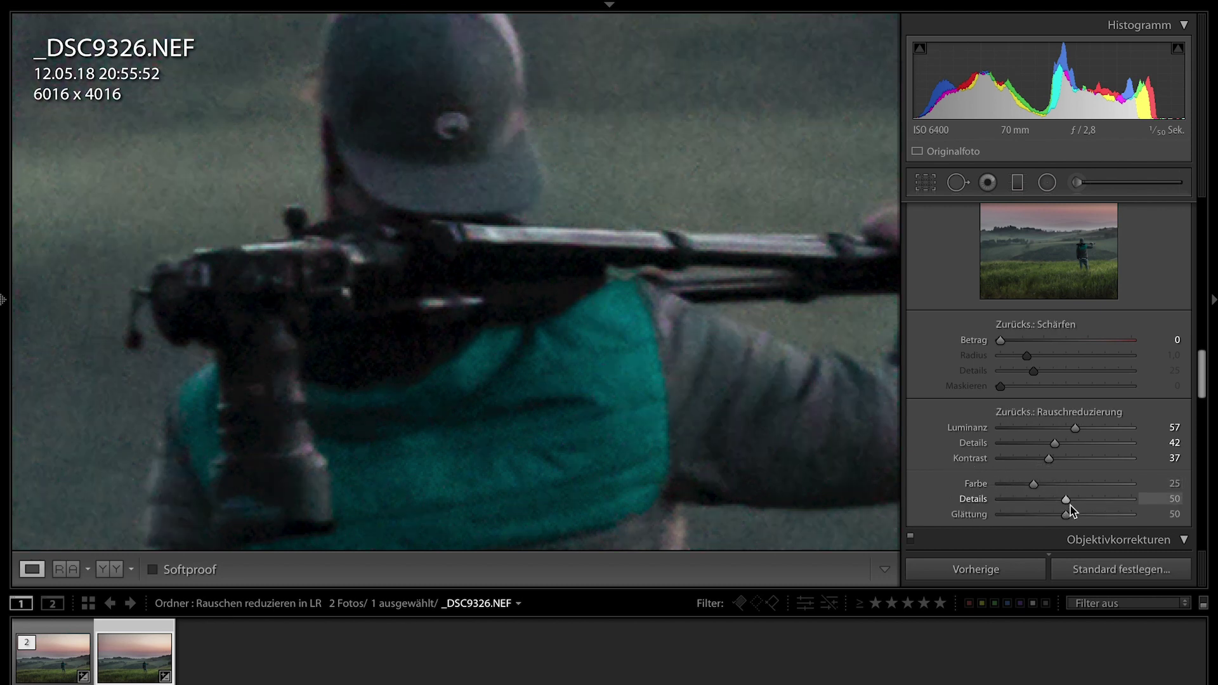
pyautogui.moveTo(1069, 501)
pyautogui.mouseDown()
pyautogui.moveTo(1122, 507)
pyautogui.moveTo(1061, 502)
pyautogui.mouseUp()
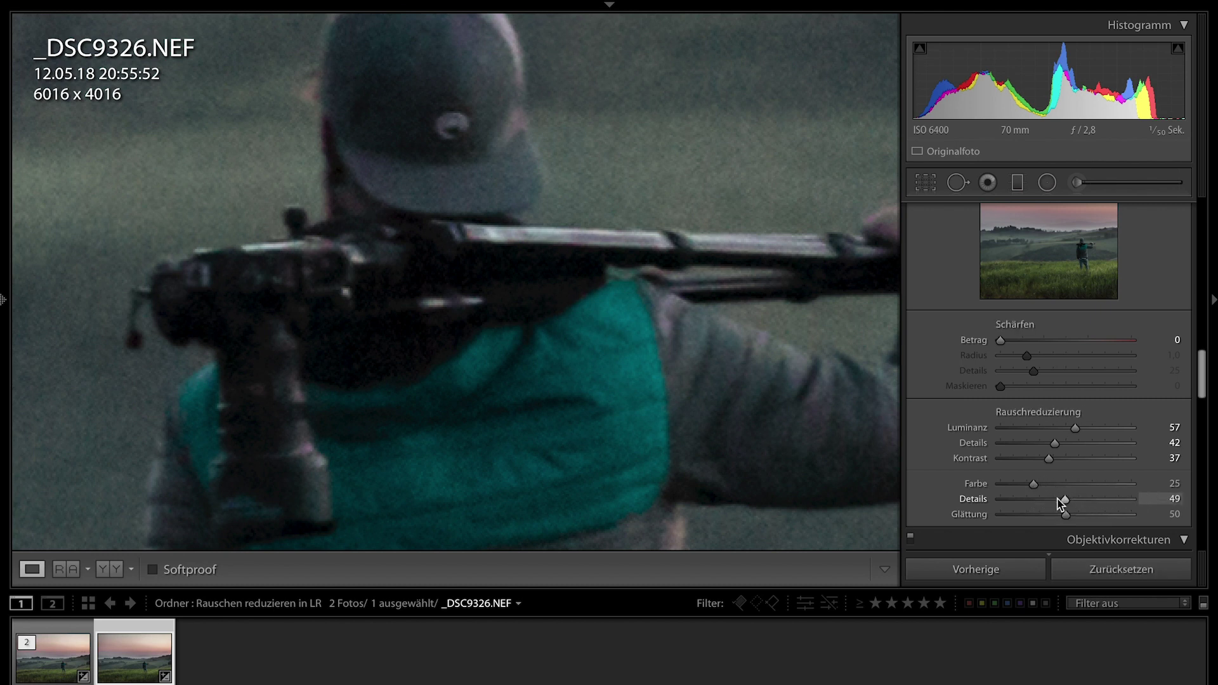
pyautogui.doubleClick(974, 500)
# Step: With greyscale preview, raise luminance noise reduction to about 75 and its detail to 62
pyautogui.press('alt')
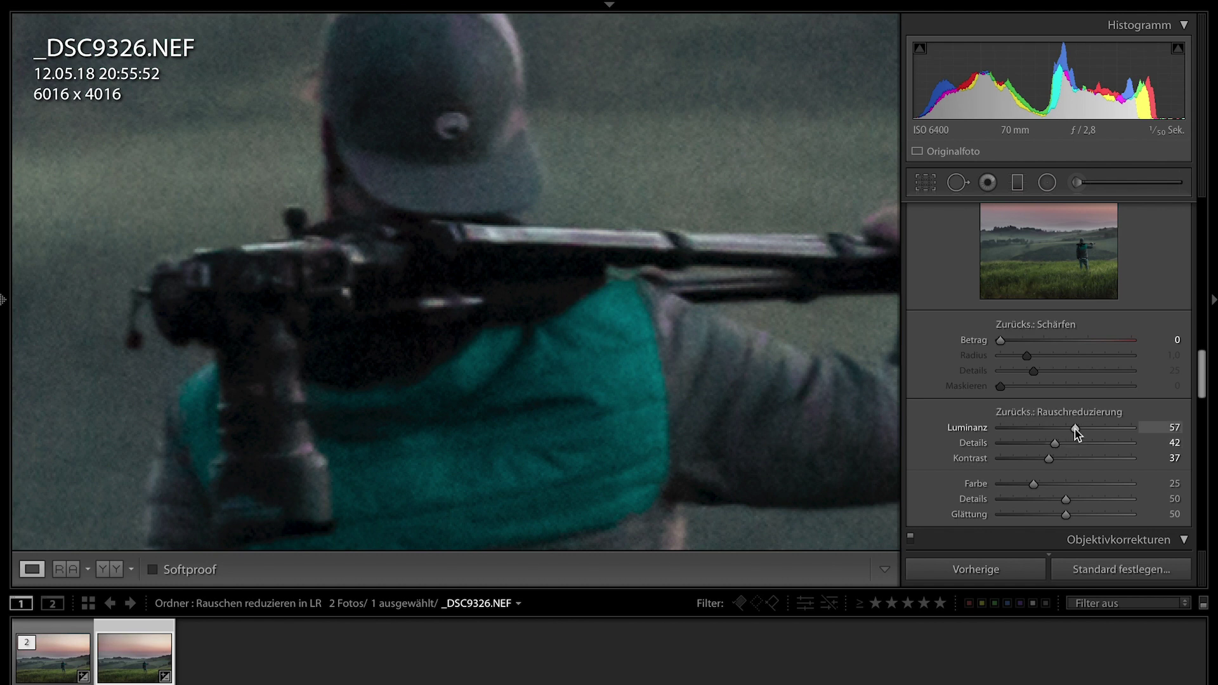
pyautogui.moveTo(1077, 429); pyautogui.dragTo(1098, 427)
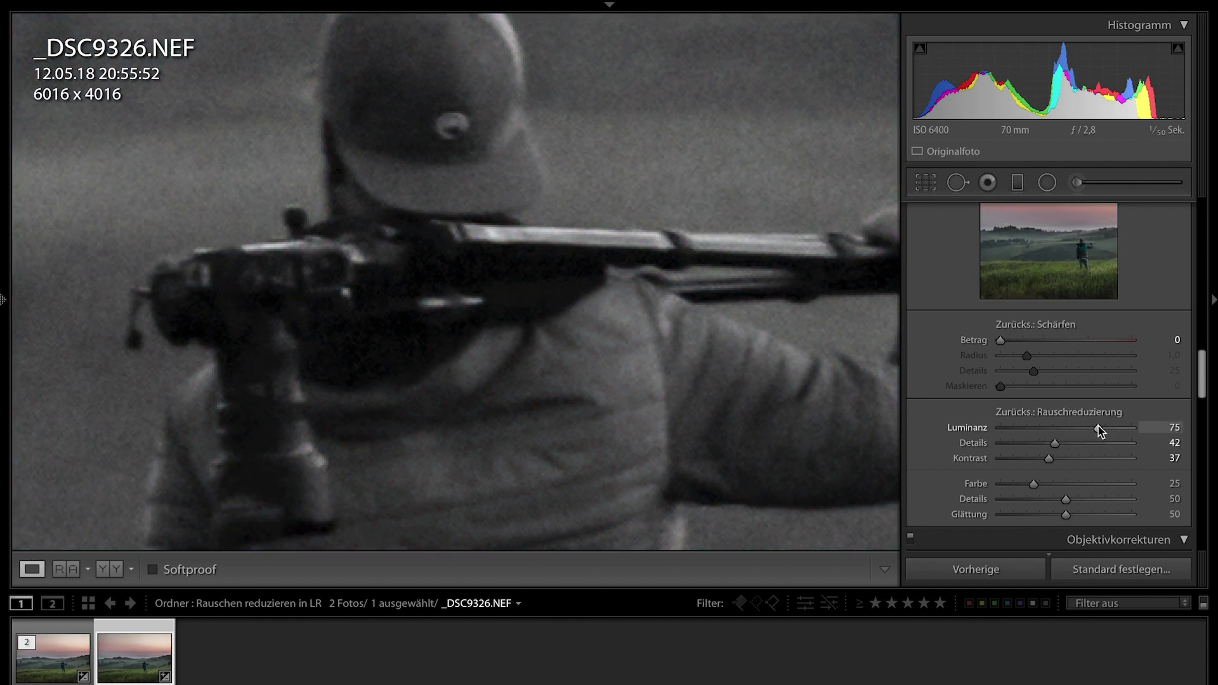
pyautogui.press('alt')
pyautogui.moveTo(1056, 445); pyautogui.dragTo(1082, 447)
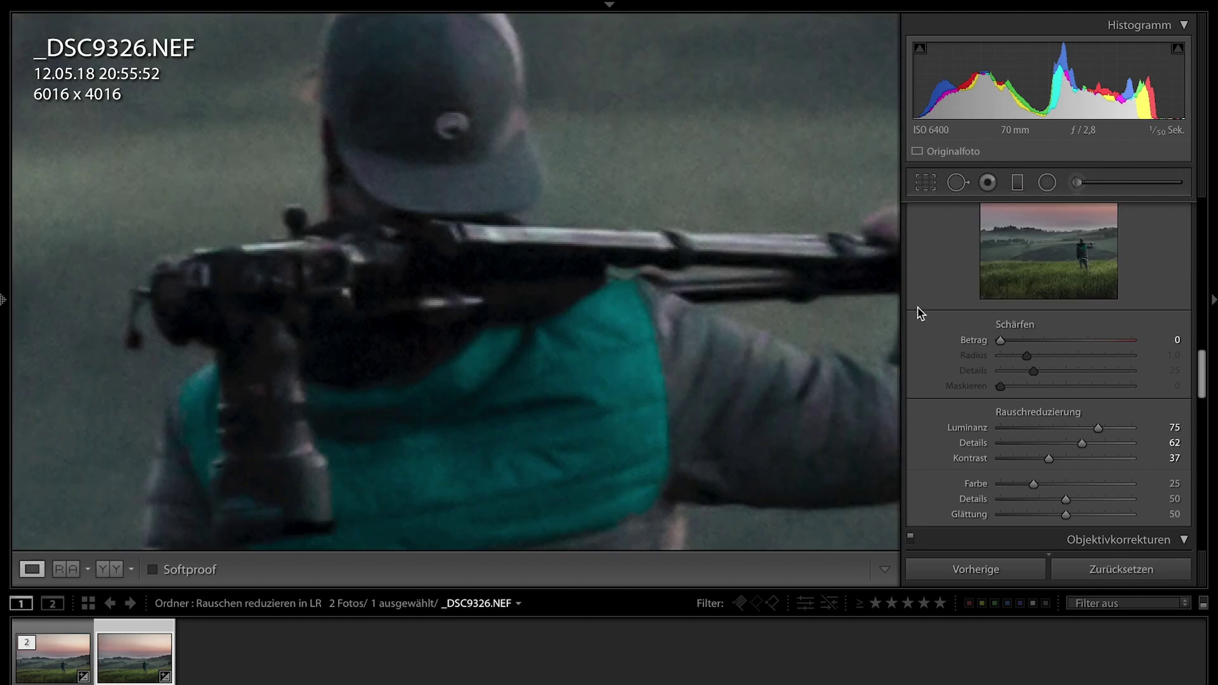
# Step: Inspect the photo at full size across the jacket, the pink sky and the man's head
pyautogui.click(622, 198)
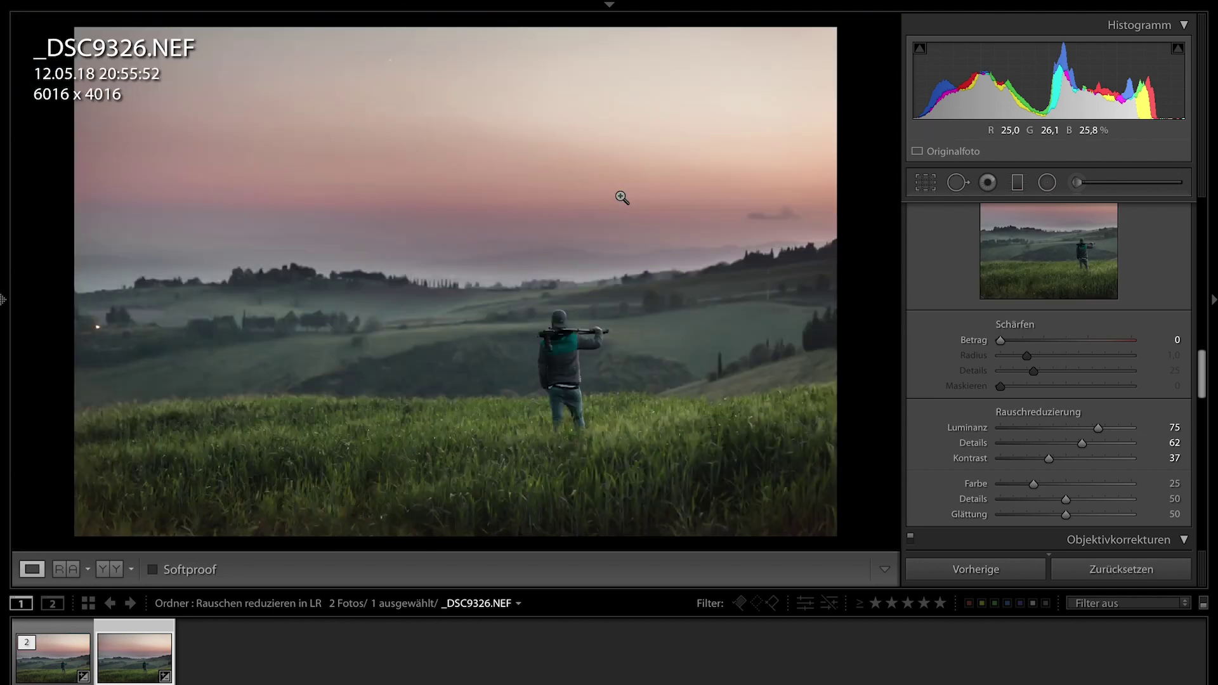
pyautogui.click(569, 371)
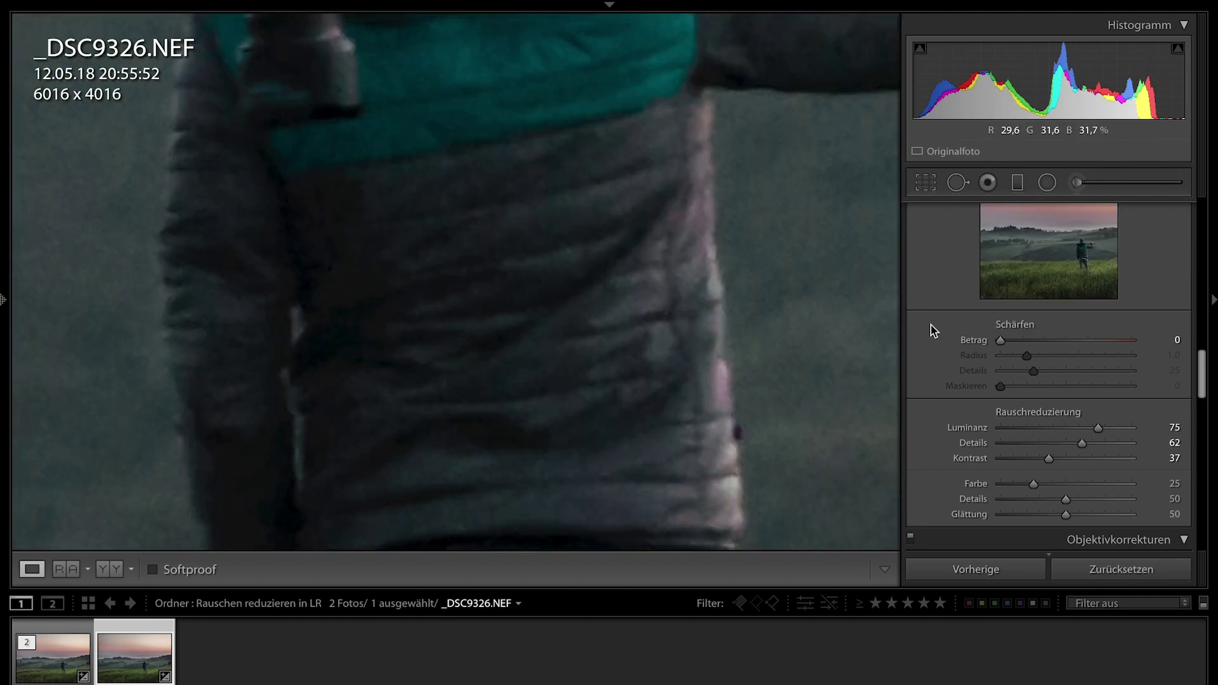
pyautogui.moveTo(698, 276)
pyautogui.mouseDown()
pyautogui.moveTo(679, 436)
pyautogui.moveTo(543, 312)
pyautogui.mouseUp()
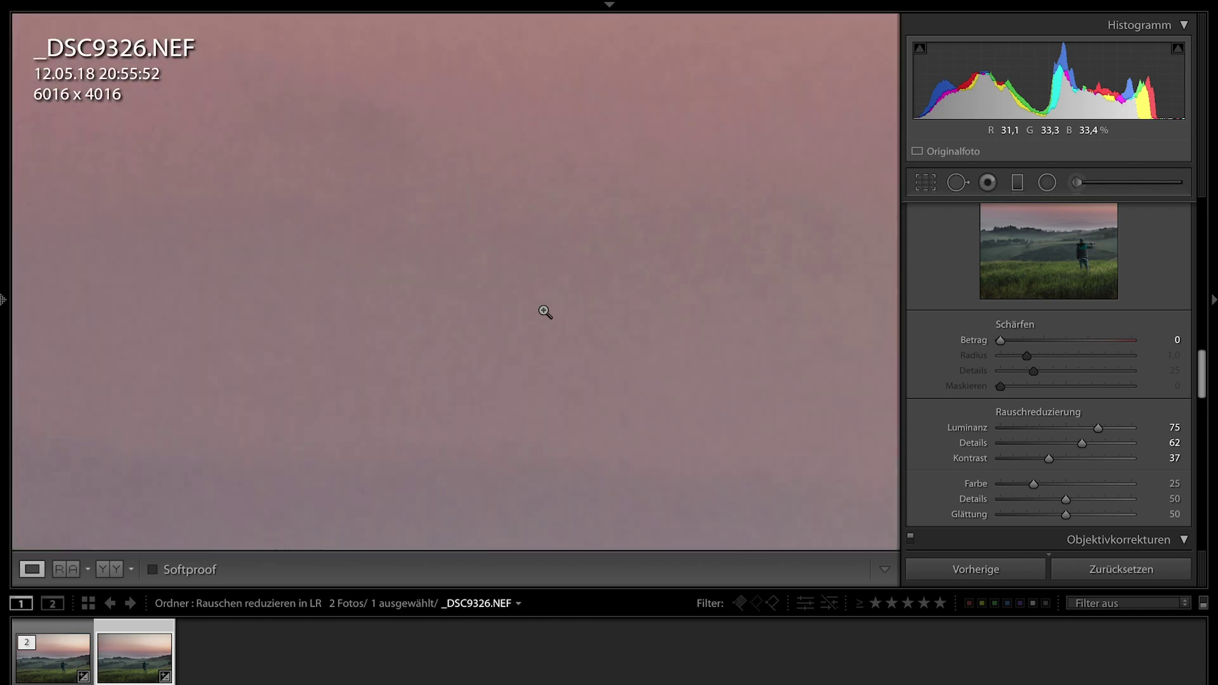
pyautogui.click(519, 325)
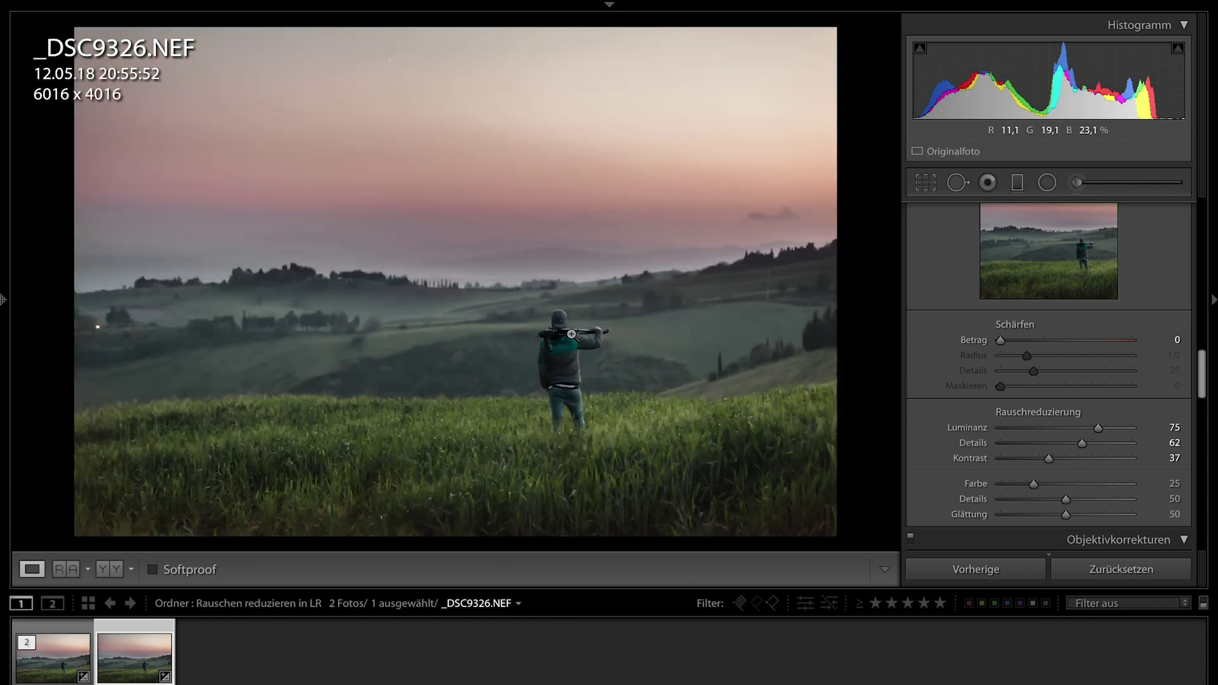
pyautogui.click(570, 334)
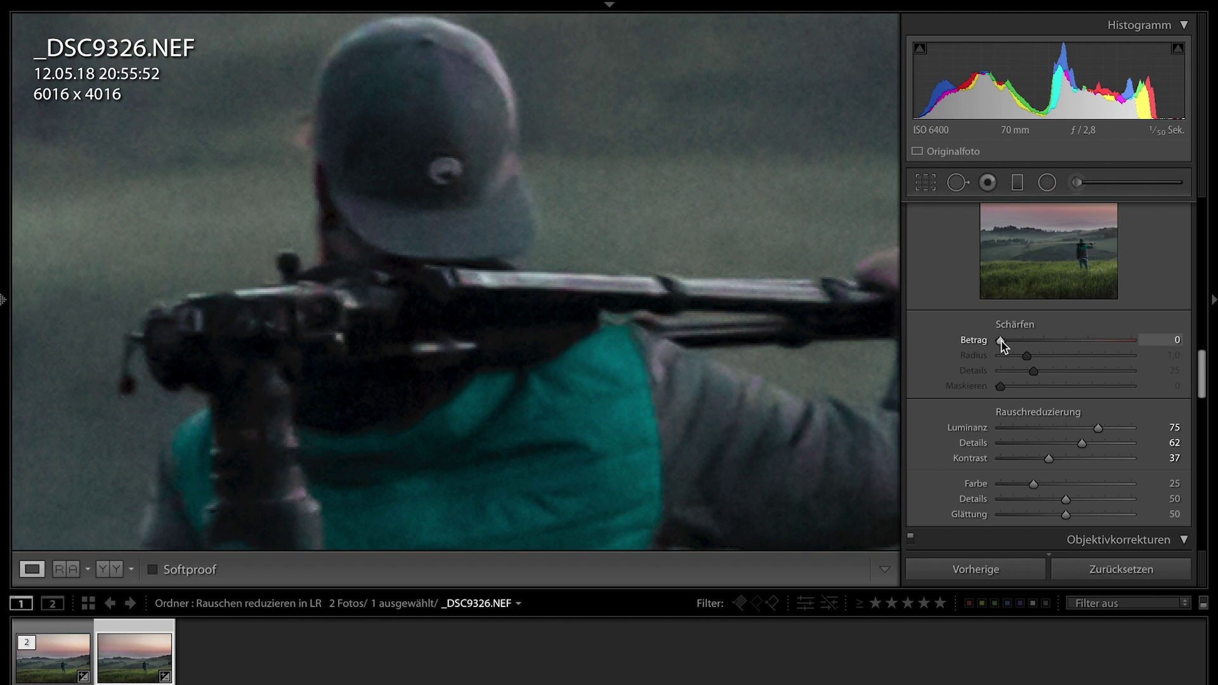
# Step: Set sharpening to amount 44, radius 0,9, detail 6 and masking 93, then fit the view
pyautogui.moveTo(1001, 340)
pyautogui.mouseDown()
pyautogui.moveTo(1038, 341)
pyautogui.moveTo(1015, 357)
pyautogui.mouseUp()
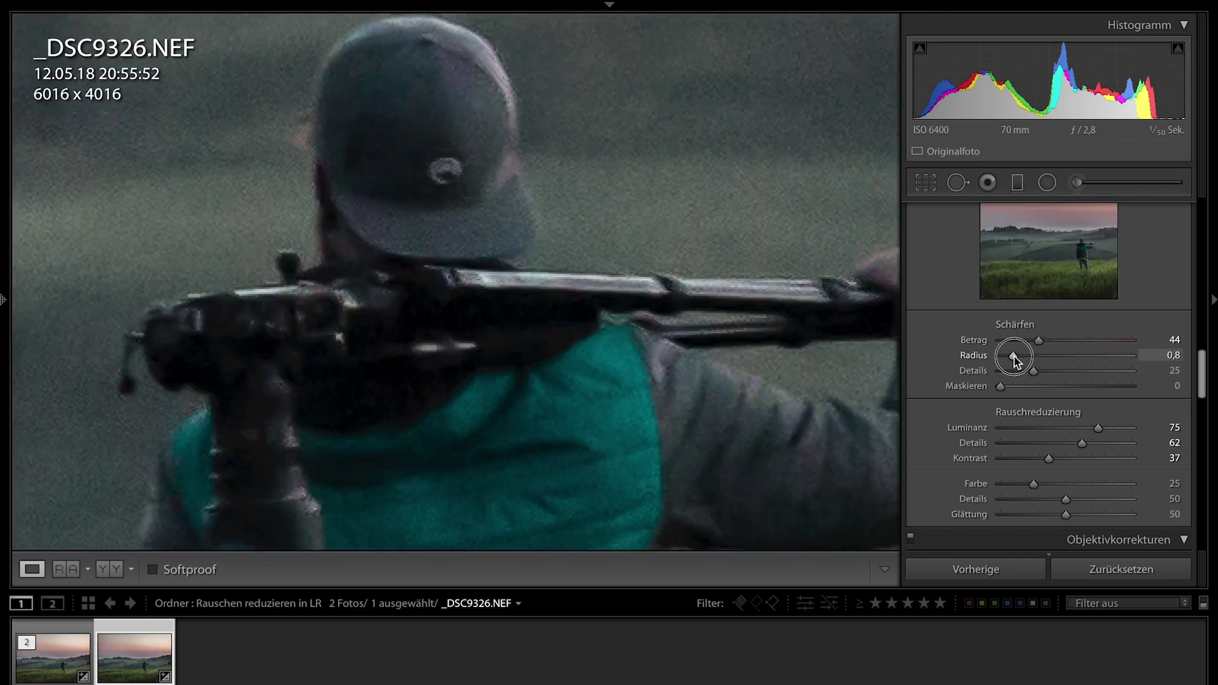
pyautogui.press('alt')
pyautogui.moveTo(1015, 359)
pyautogui.mouseDown()
pyautogui.moveTo(993, 360)
pyautogui.moveTo(1115, 357)
pyautogui.moveTo(1049, 352)
pyautogui.moveTo(1034, 371)
pyautogui.moveTo(1045, 374)
pyautogui.moveTo(998, 373)
pyautogui.moveTo(1038, 388)
pyautogui.moveTo(1123, 386)
pyautogui.mouseUp()
pyautogui.moveTo(1054, 357); pyautogui.dragTo(1022, 357)
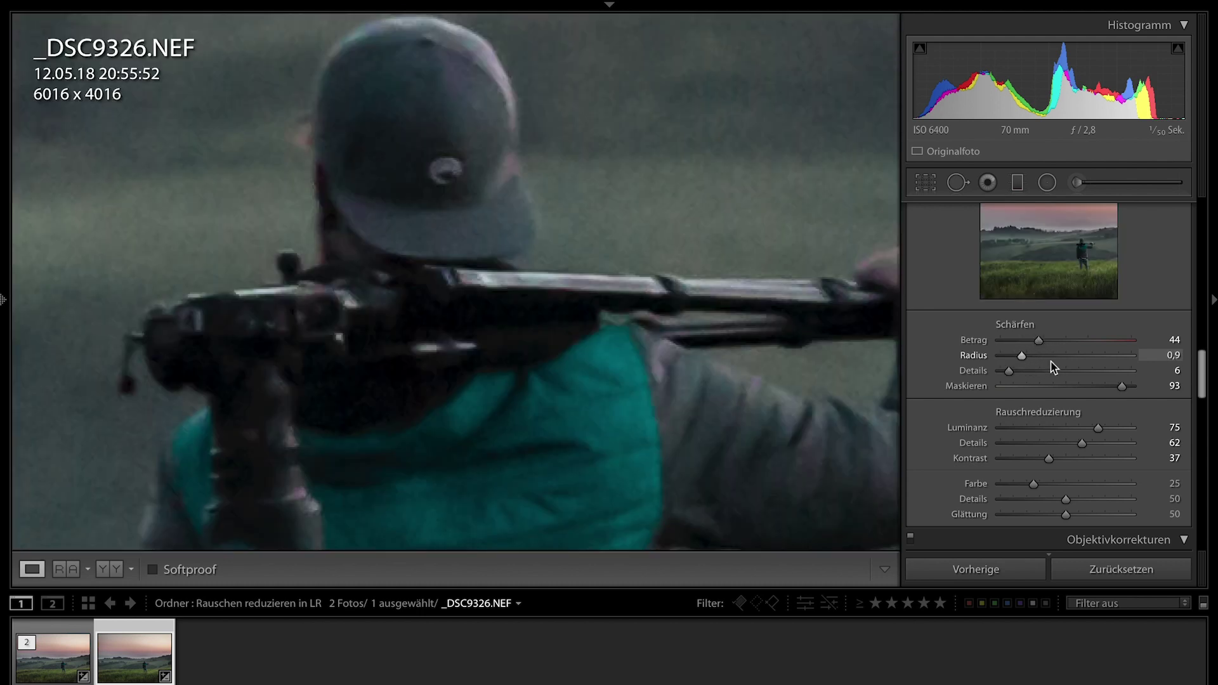
pyautogui.click(708, 299)
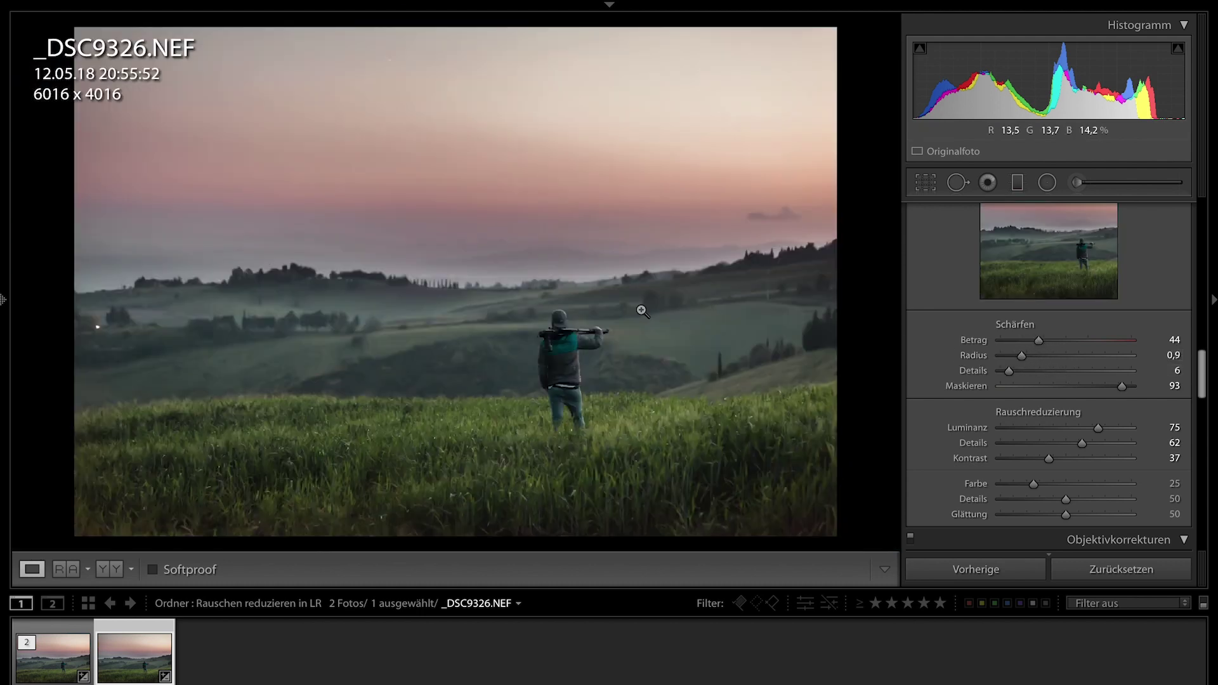
# Step: At full size on the man, toggle the detail adjustments off and on to compare
pyautogui.click(574, 335)
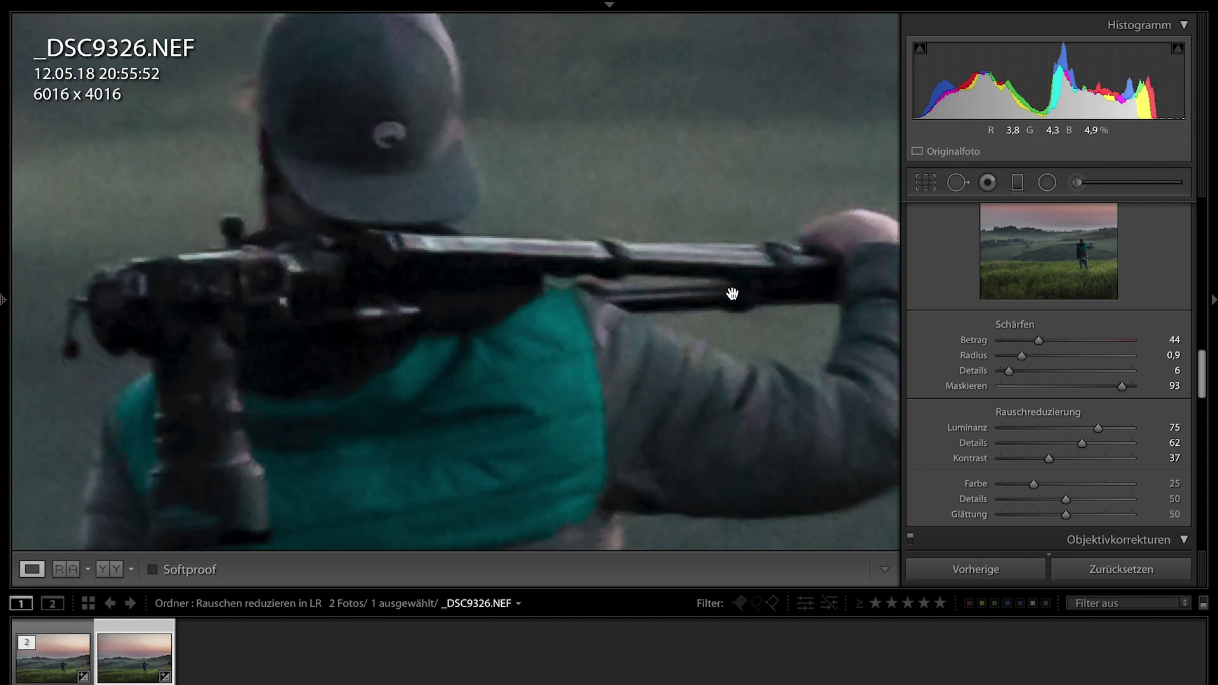
pyautogui.moveTo(536, 272); pyautogui.dragTo(665, 339)
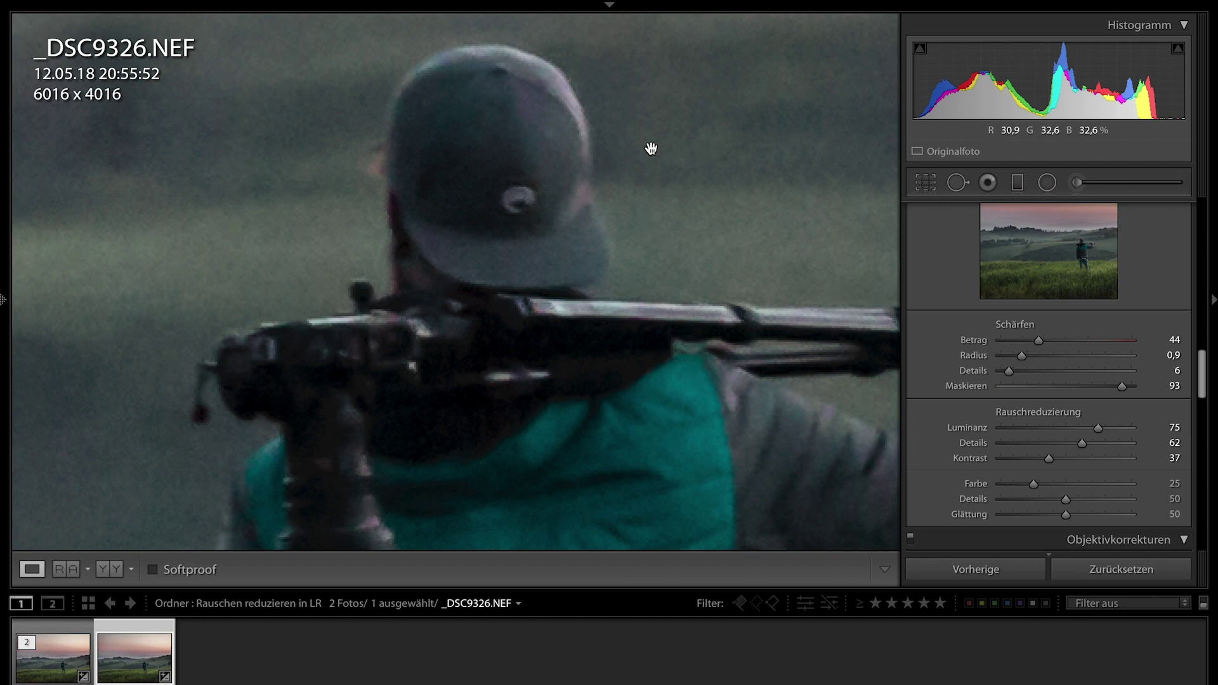
pyautogui.scroll(3, 956, 351)
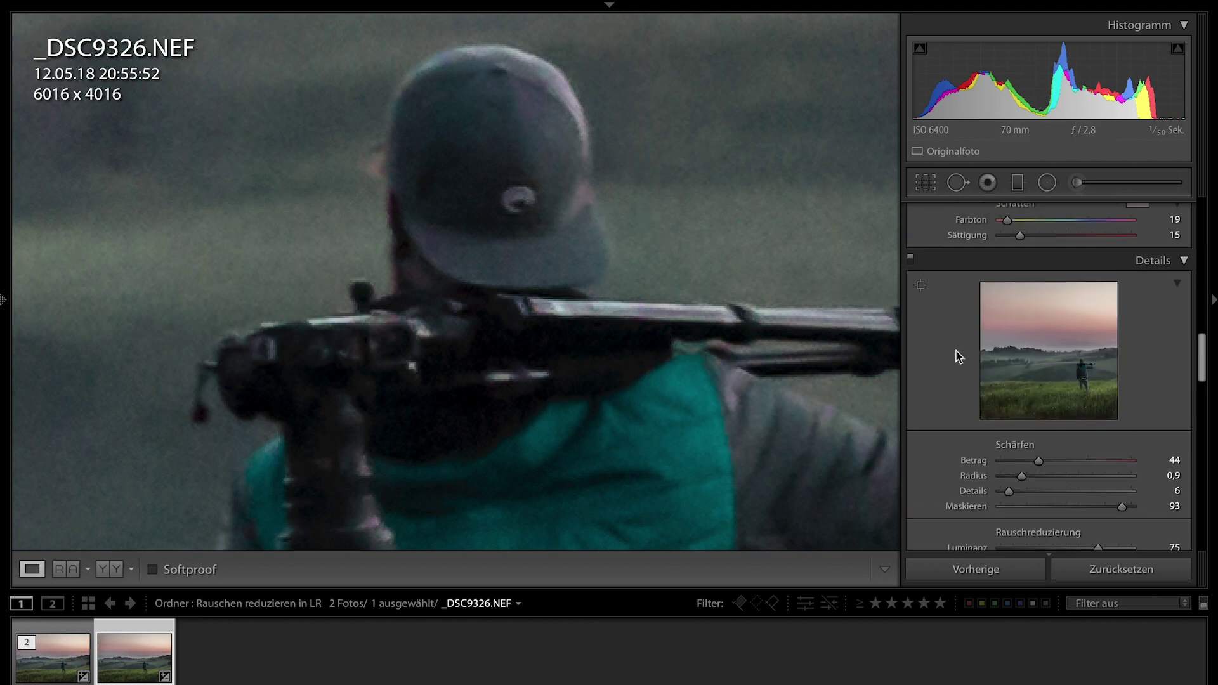
pyautogui.click(912, 259)
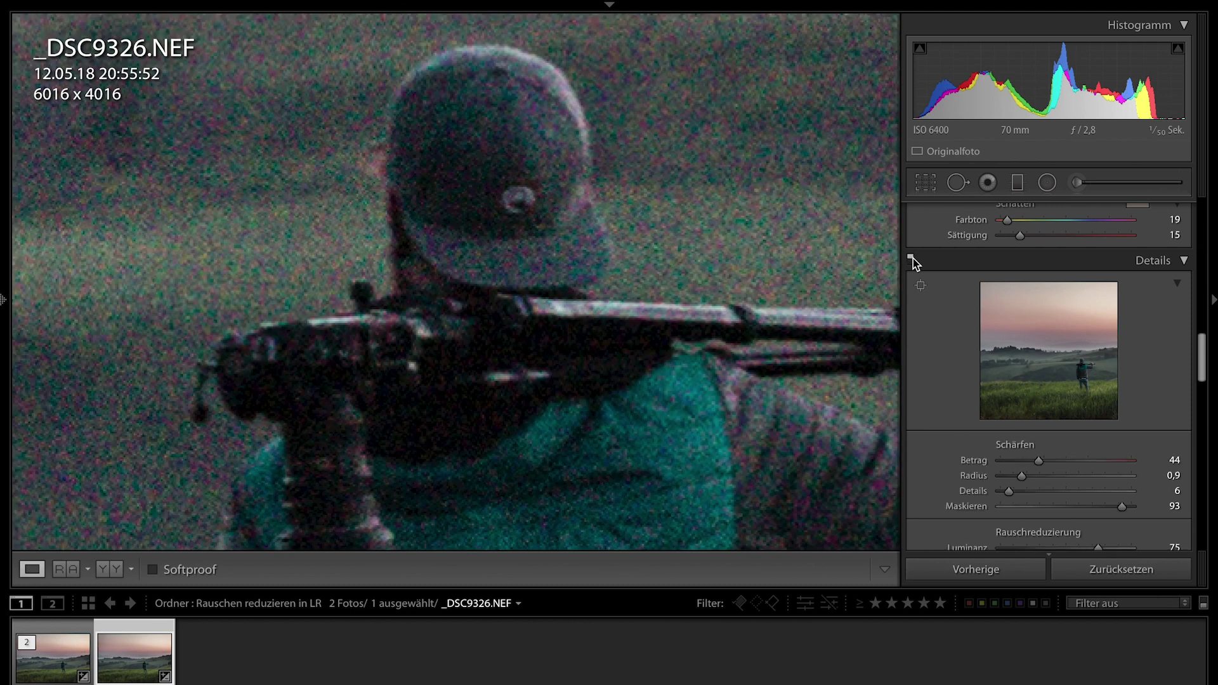
pyautogui.click(912, 259)
pyautogui.click(912, 259)
pyautogui.click(911, 259)
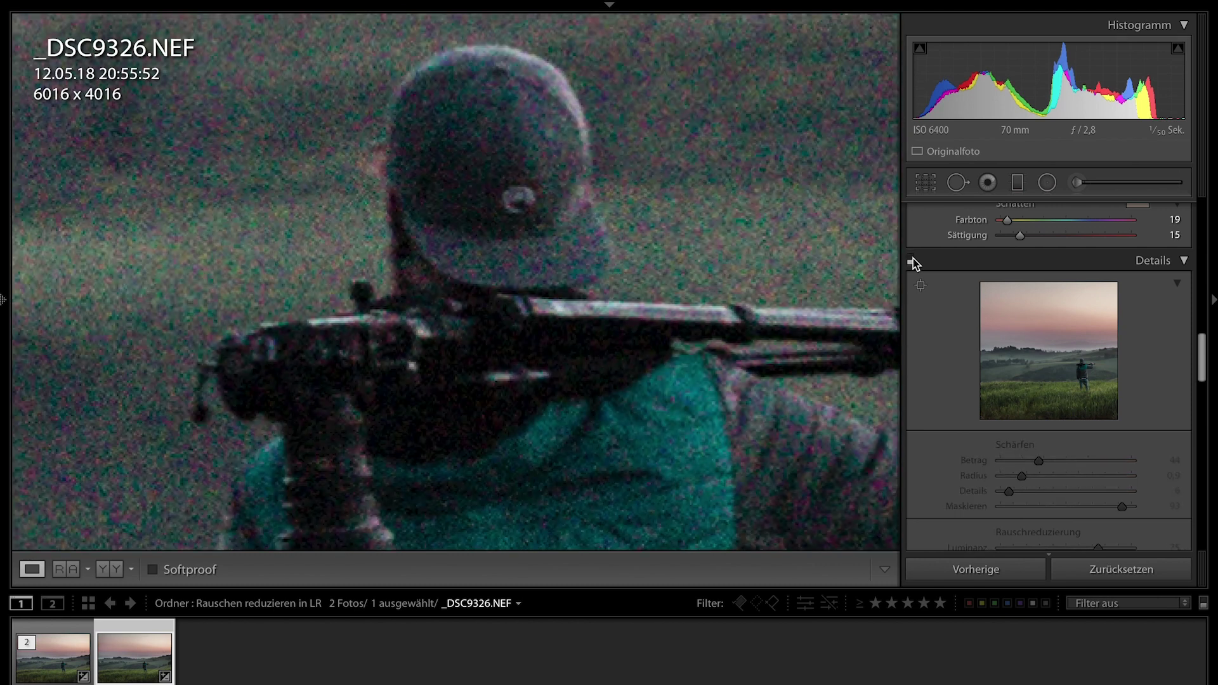
pyautogui.click(911, 259)
pyautogui.click(911, 259)
pyautogui.click(911, 259)
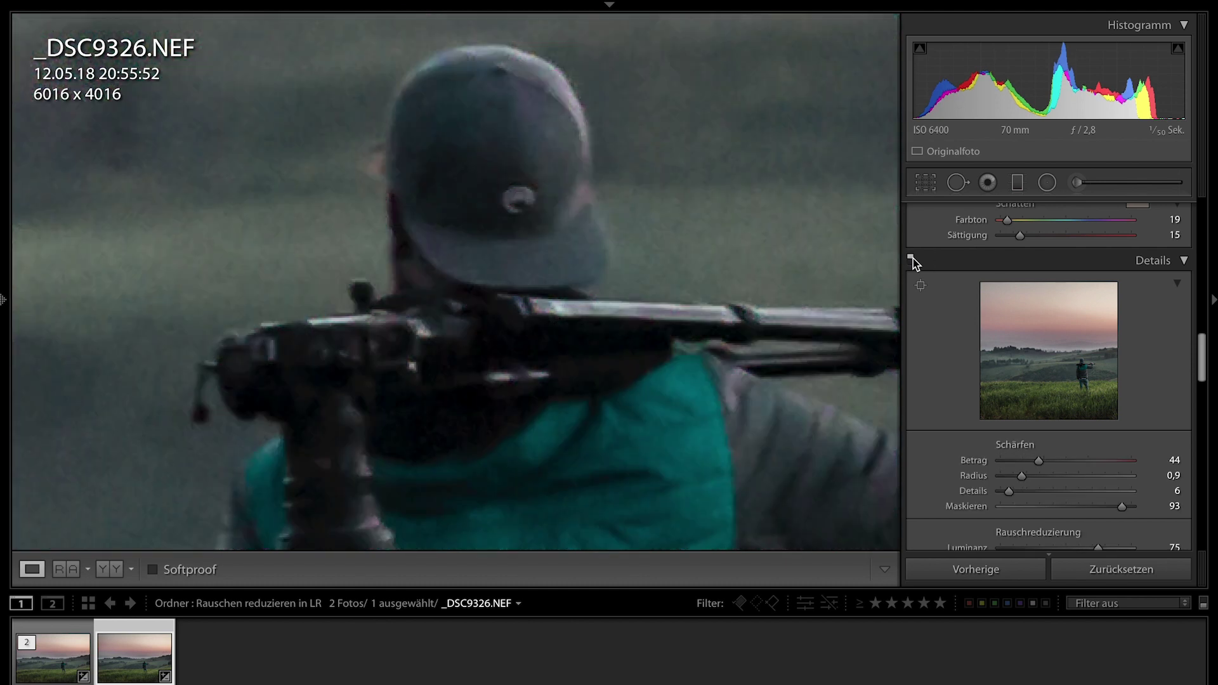
pyautogui.click(697, 246)
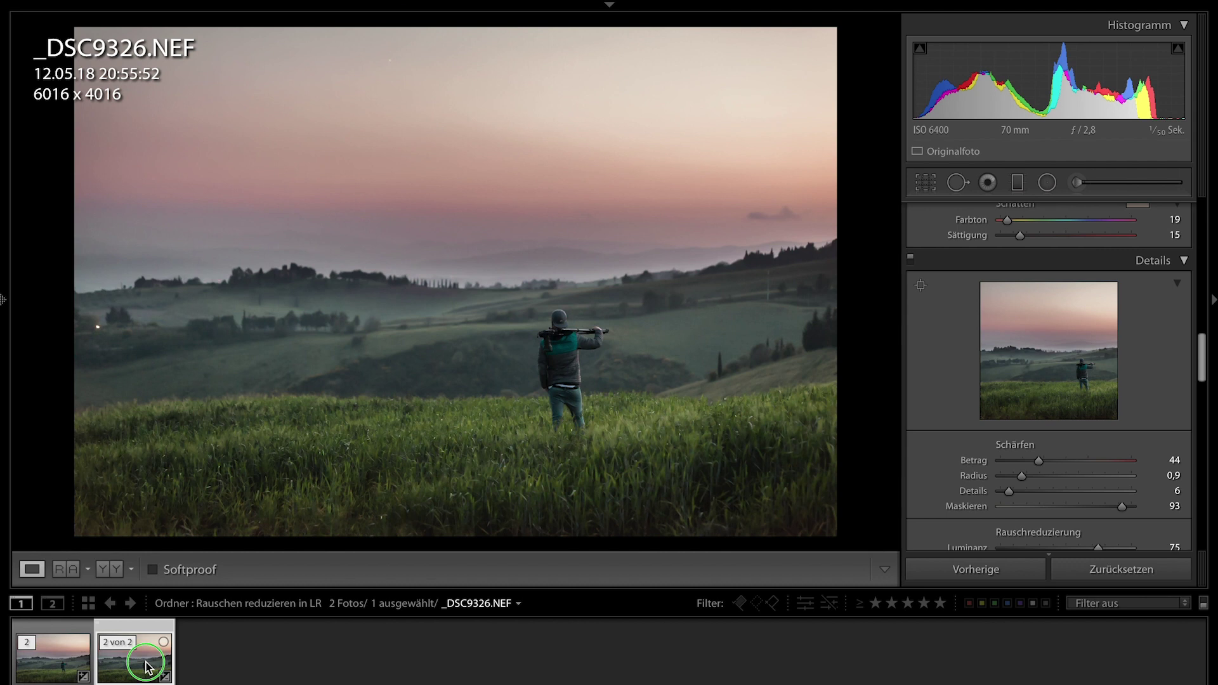
# Step: Open the photo in Photoshop CC 2018 via Edit In and zoom to 100%
pyautogui.rightClick(148, 668)
pyautogui.moveTo(257, 338)
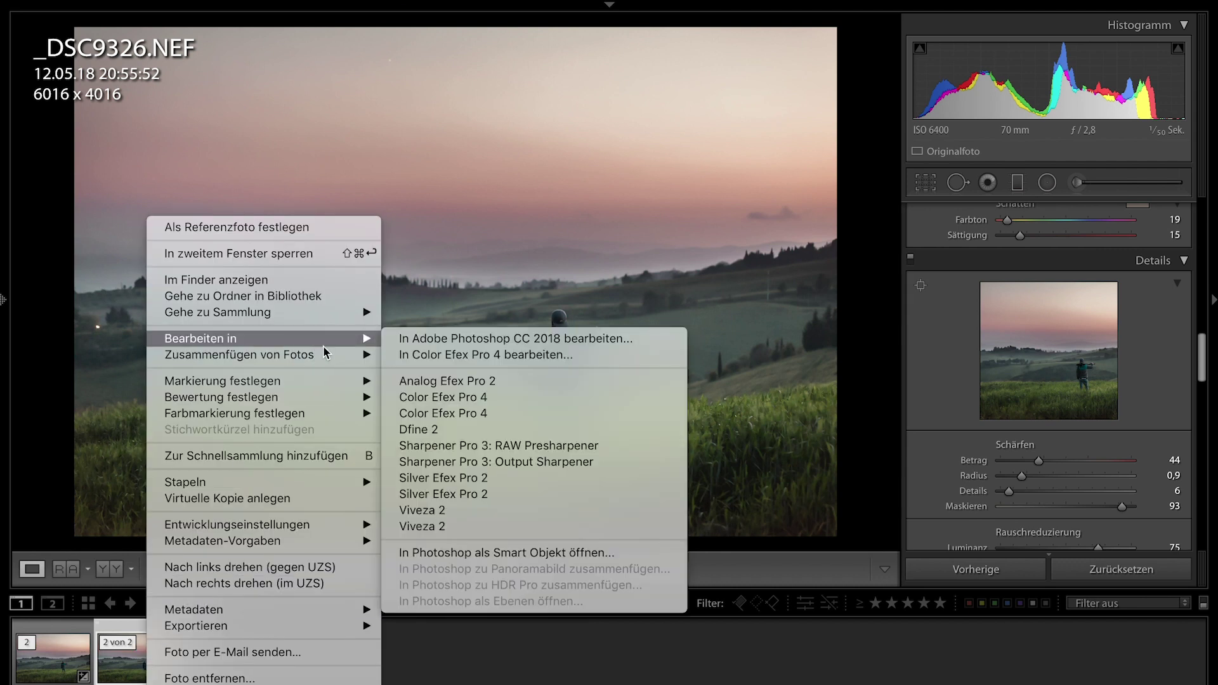
pyautogui.click(409, 342)
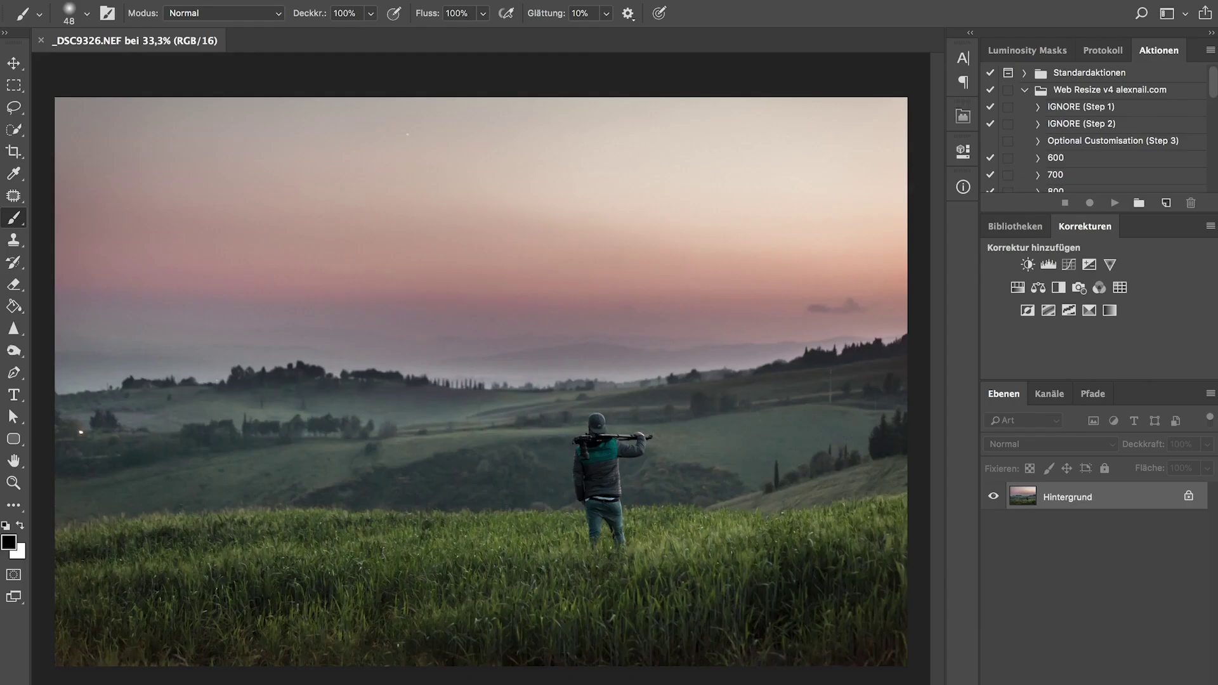
pyautogui.hotkey('ctrl', '1')
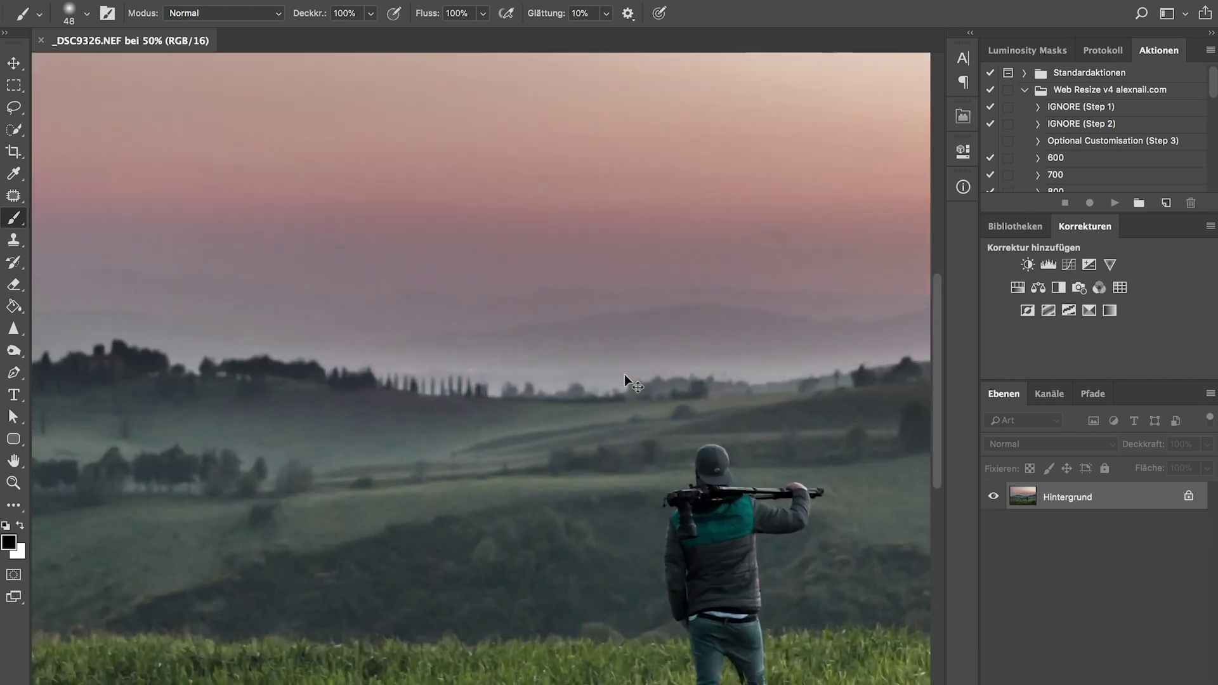
# Step: Zoom to 200% on the man, duplicate the background as Ebene 1 and convert it to a smart object
pyautogui.moveTo(762, 394); pyautogui.dragTo(429, 244)
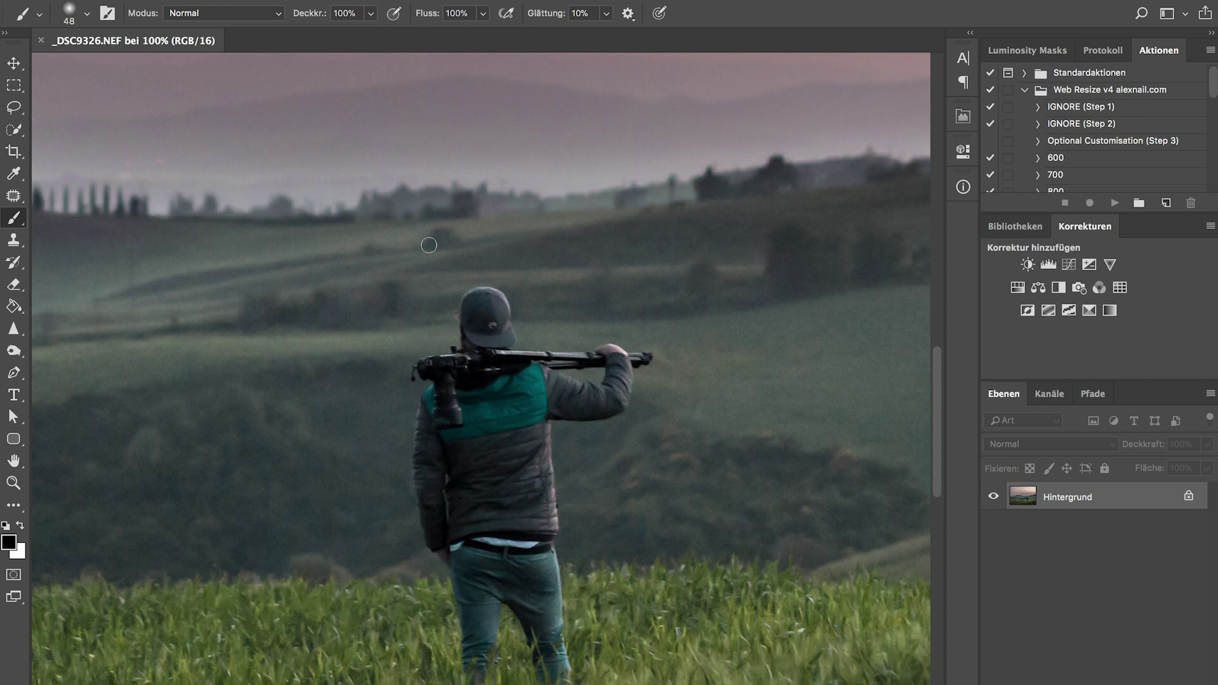
pyautogui.hotkey('ctrl', '+')
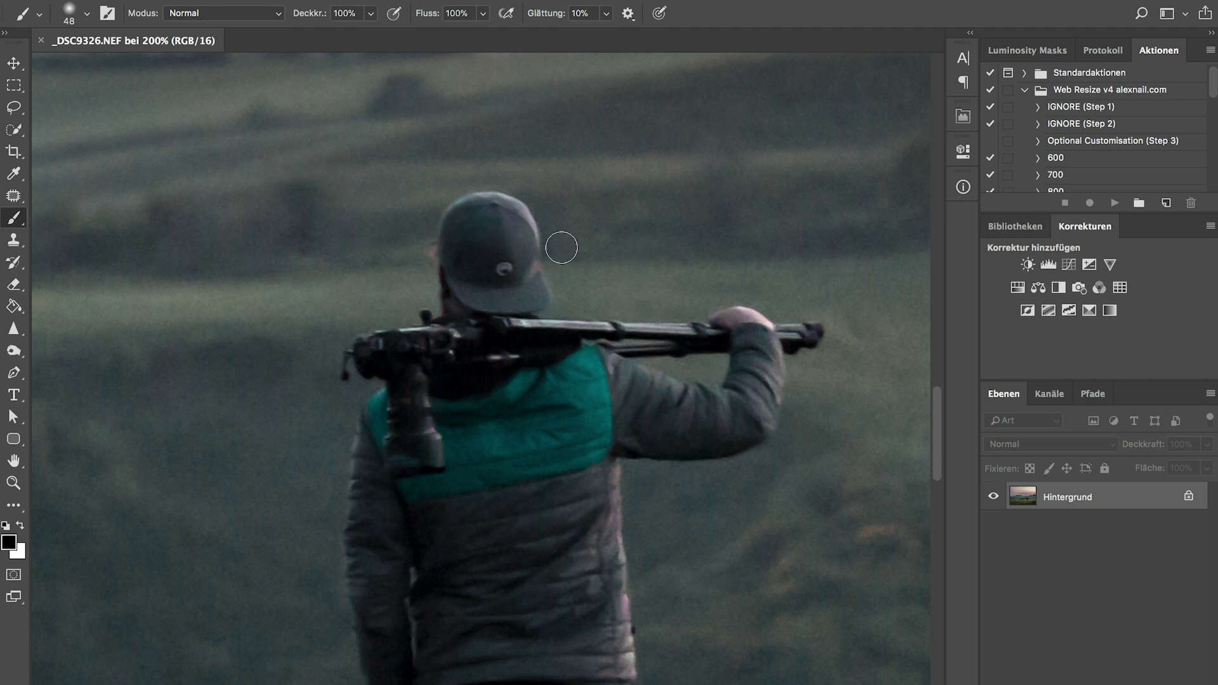
pyautogui.click(506, 13)
pyautogui.hotkey('ctrl', 'j')
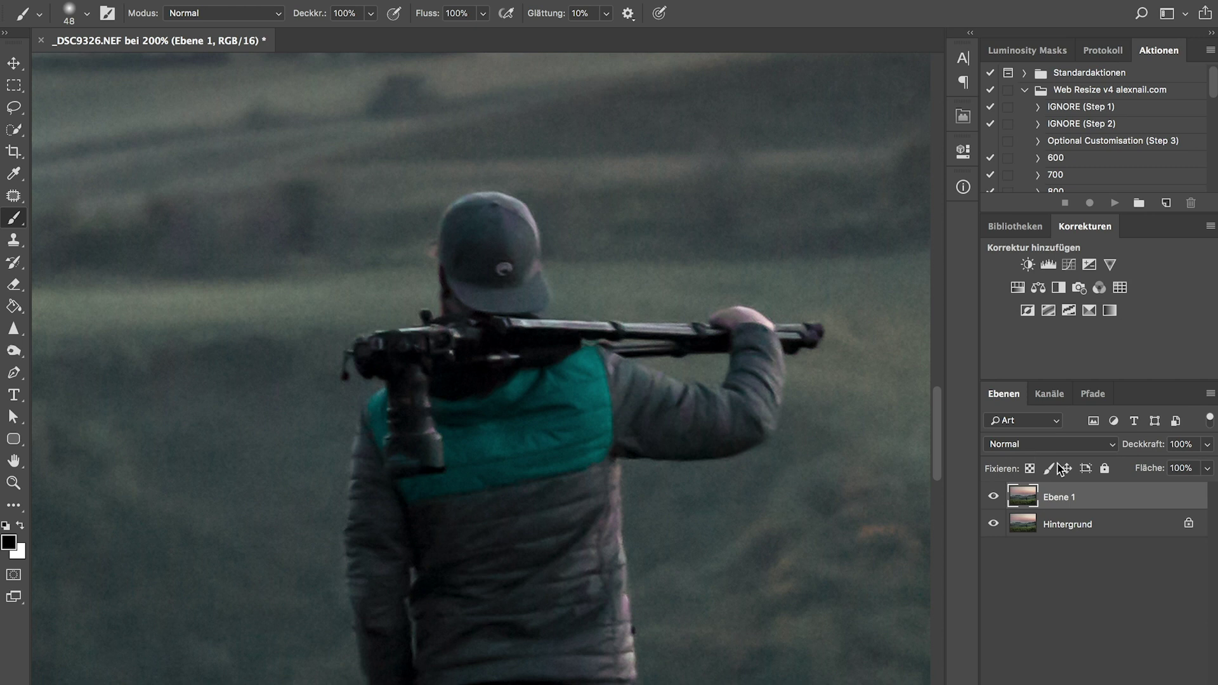
pyautogui.rightClick(1112, 504)
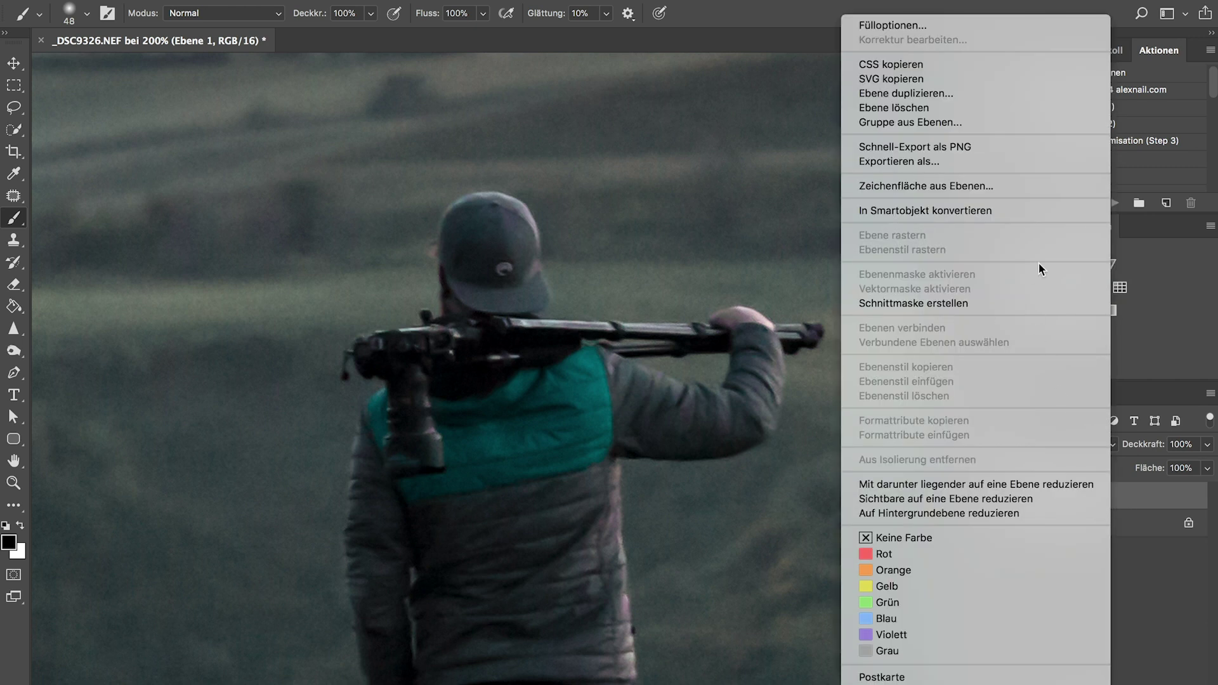
pyautogui.click(1005, 214)
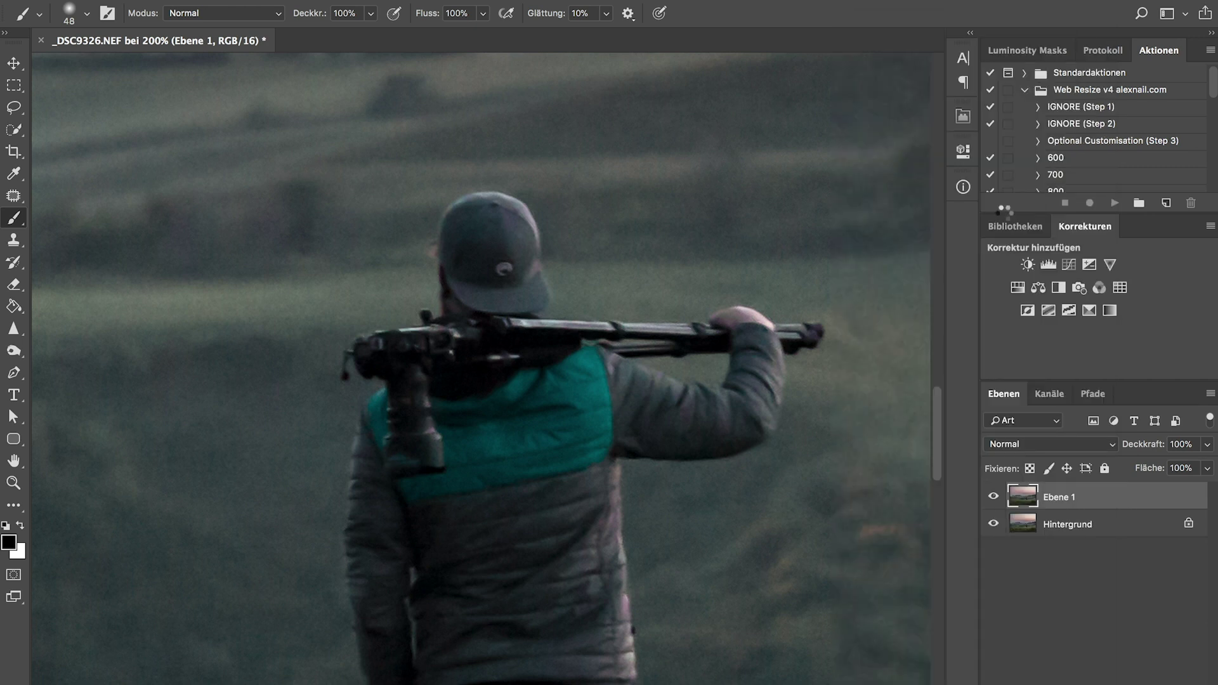
# Step: Apply a Hochpass smart filter to Ebene 1 with a 2-pixel radius, previewing the man at 500%
pyautogui.click(482, 0)
pyautogui.moveTo(512, 317)
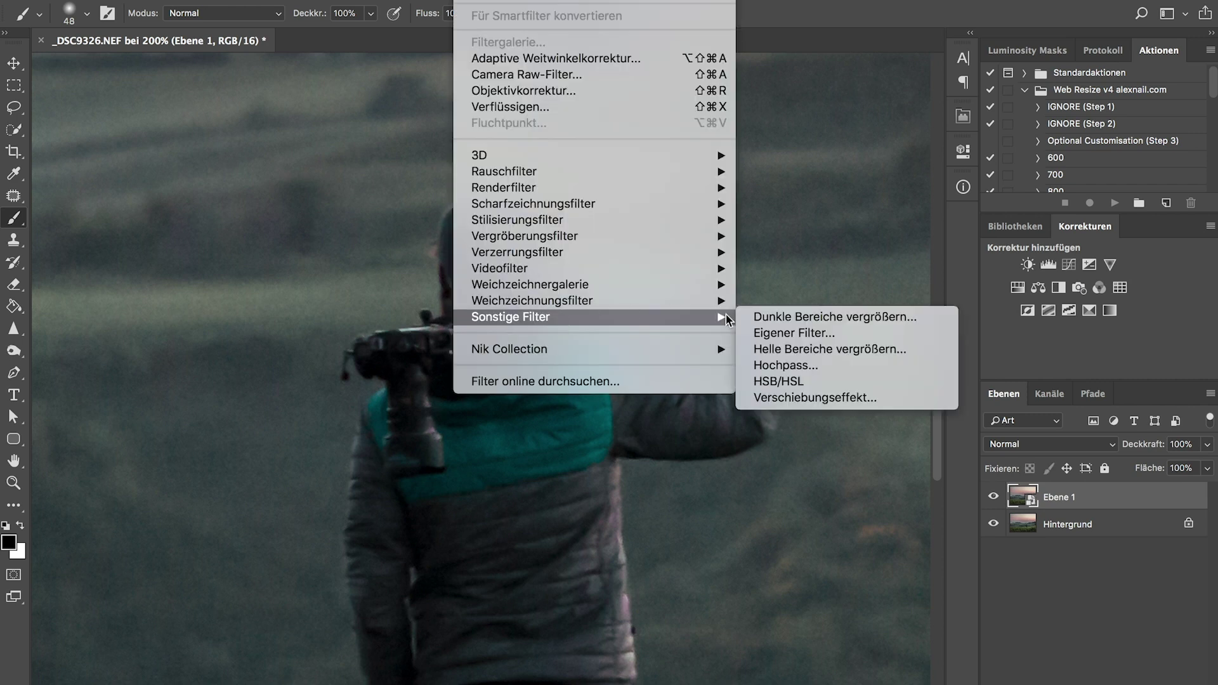
pyautogui.click(780, 365)
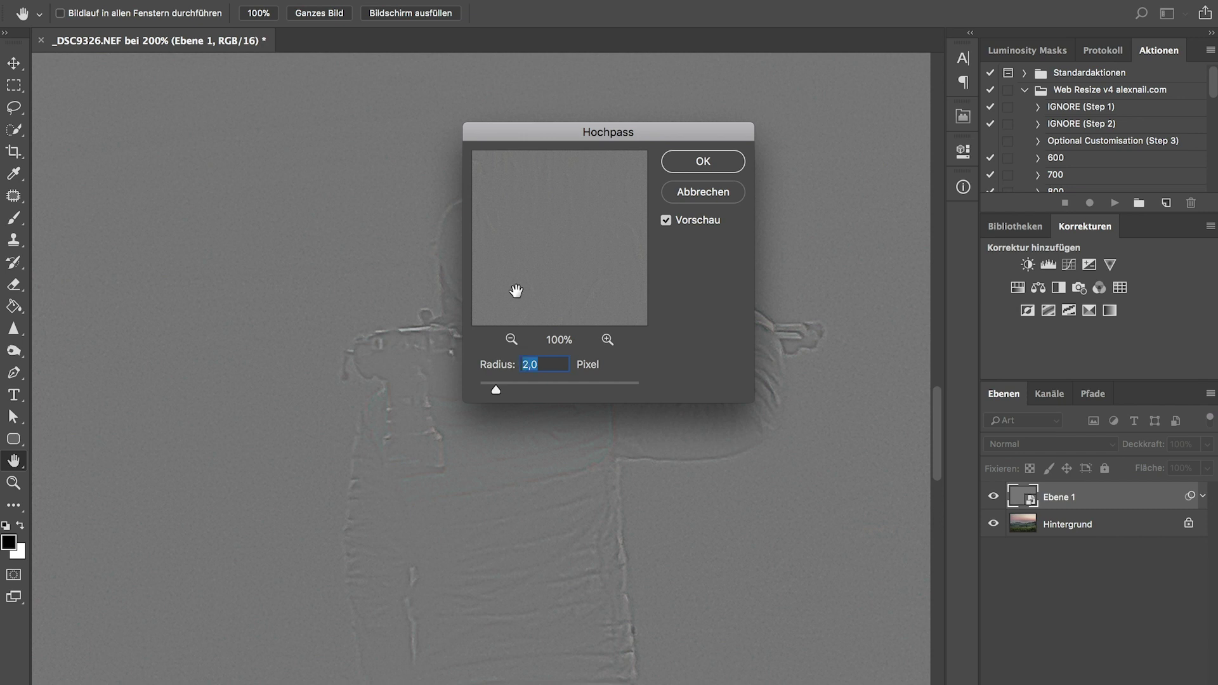
pyautogui.click(449, 318)
pyautogui.click(606, 340)
pyautogui.click(606, 341)
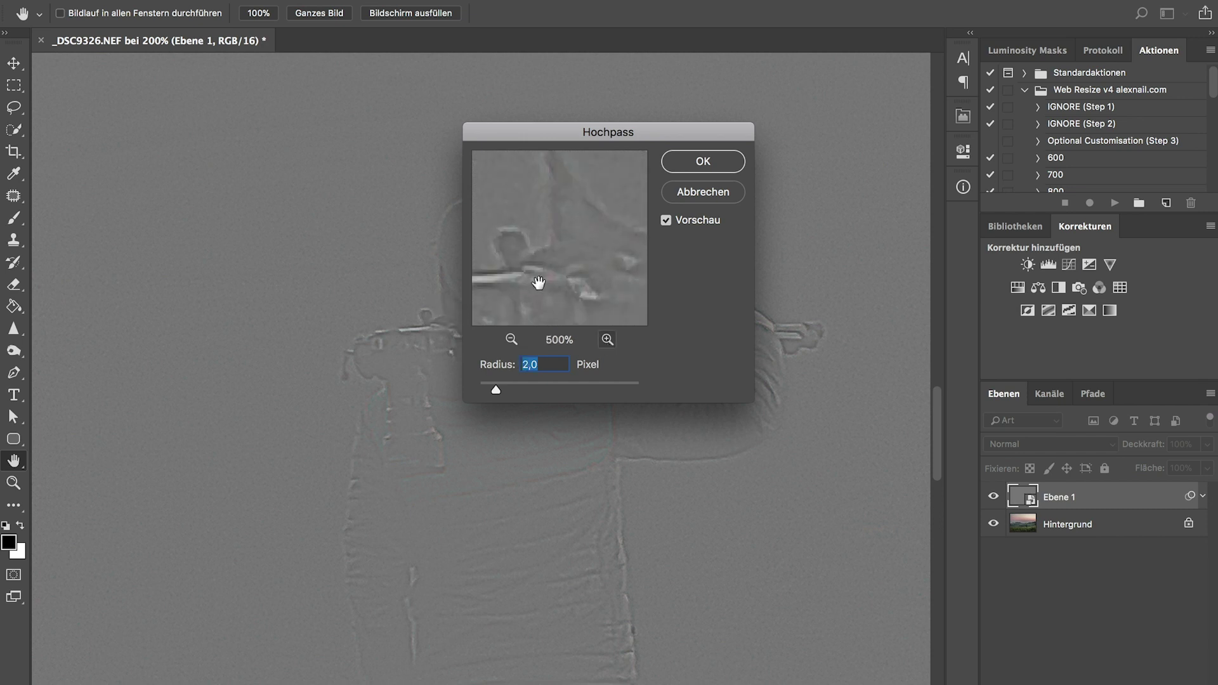
pyautogui.moveTo(496, 389); pyautogui.dragTo(547, 390)
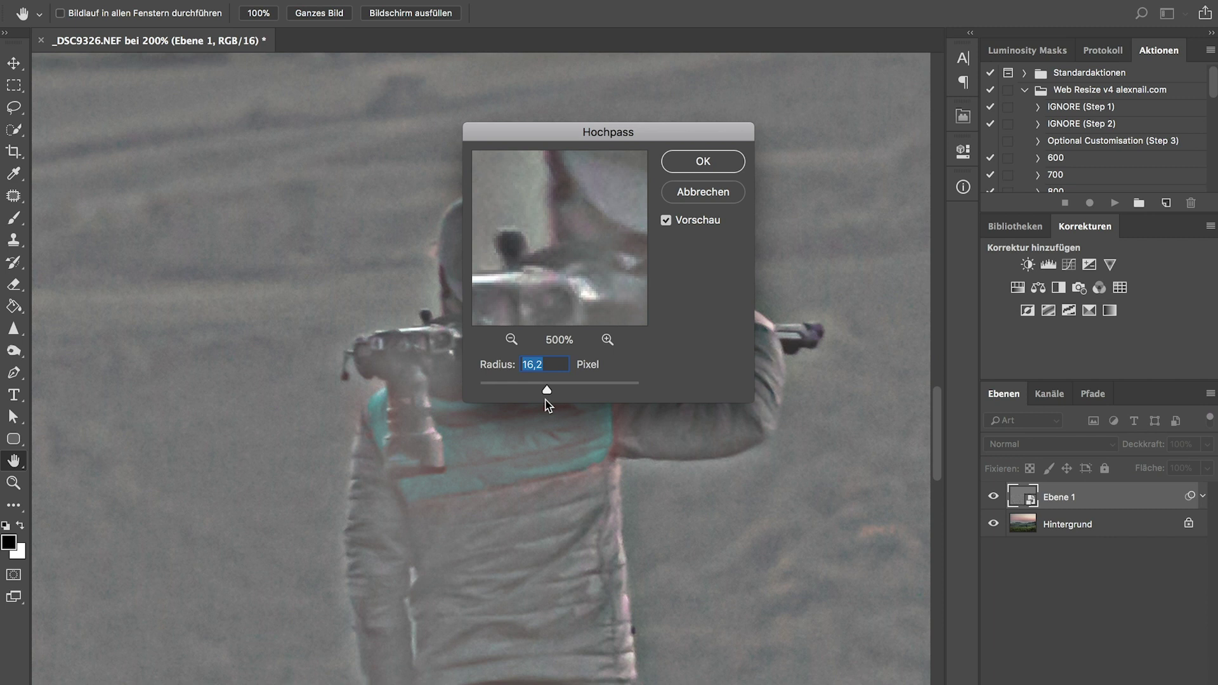
pyautogui.moveTo(545, 392); pyautogui.dragTo(491, 389)
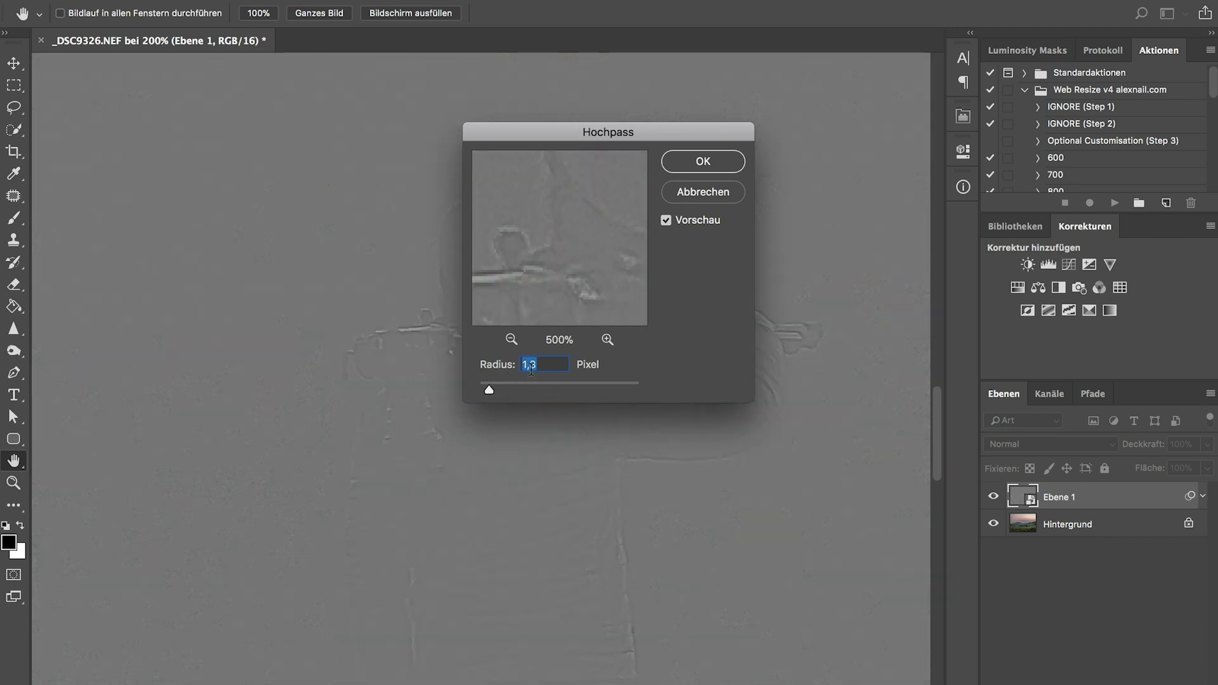
pyautogui.write('2')
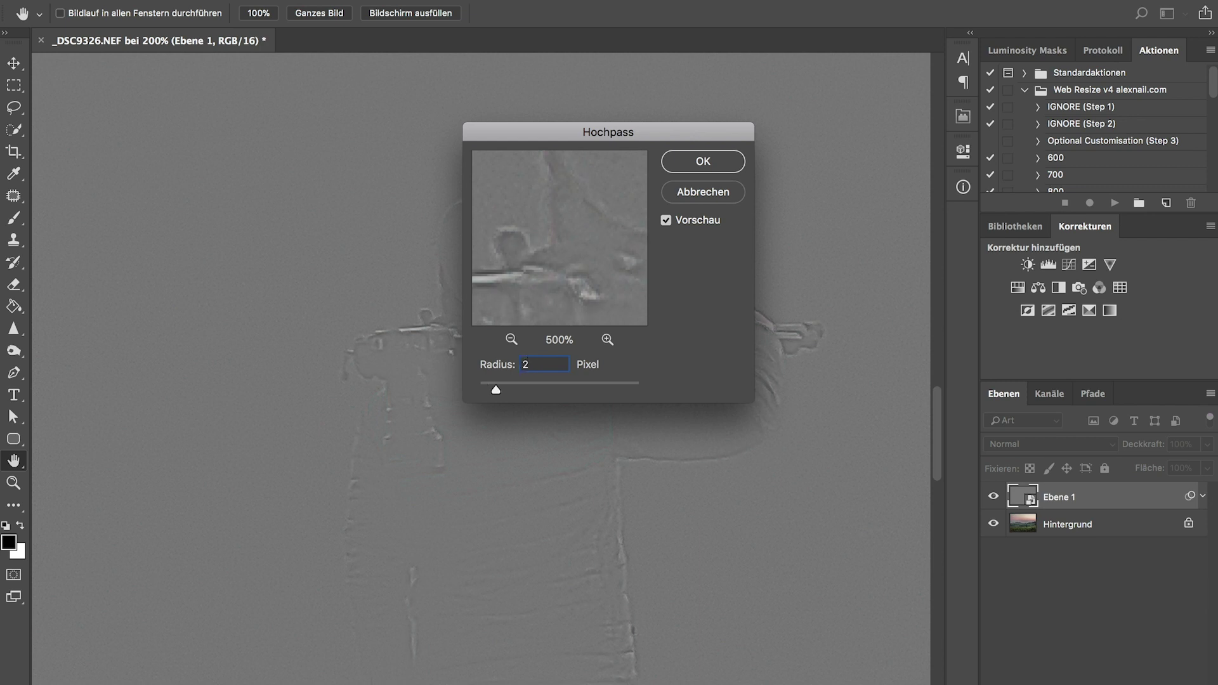
pyautogui.write(',5')
pyautogui.click(703, 161)
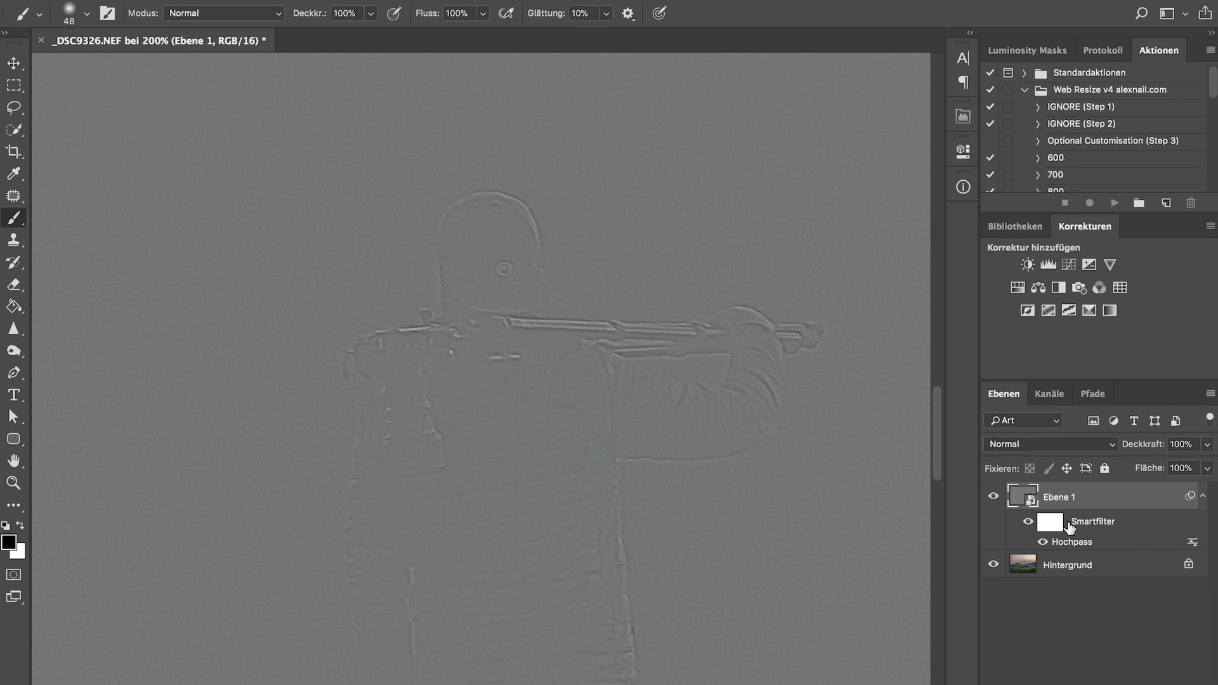
pyautogui.click(1085, 443)
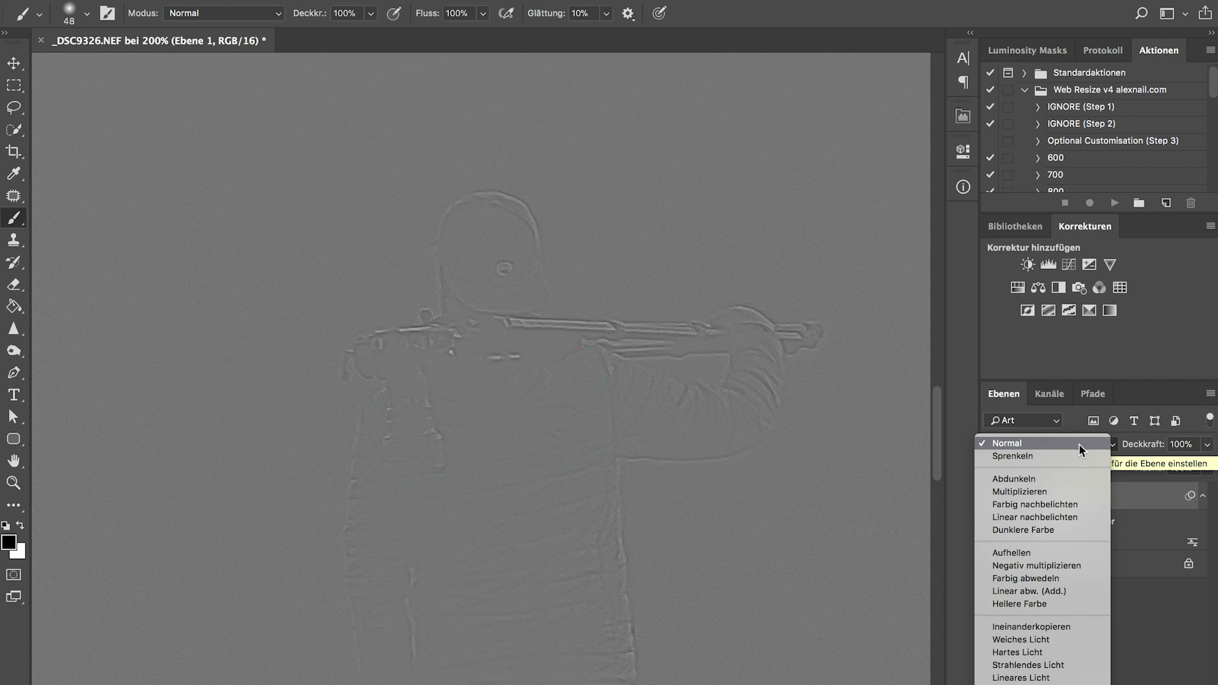
pyautogui.click(1070, 625)
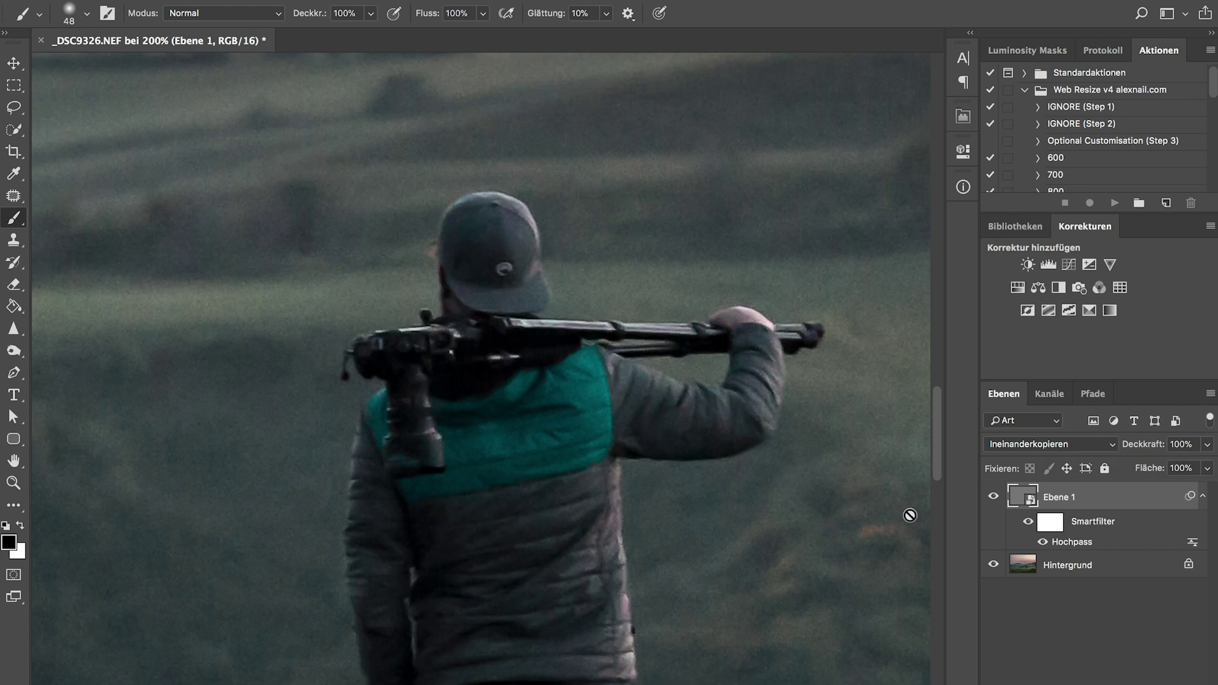
pyautogui.hotkey('ctrl', '+')
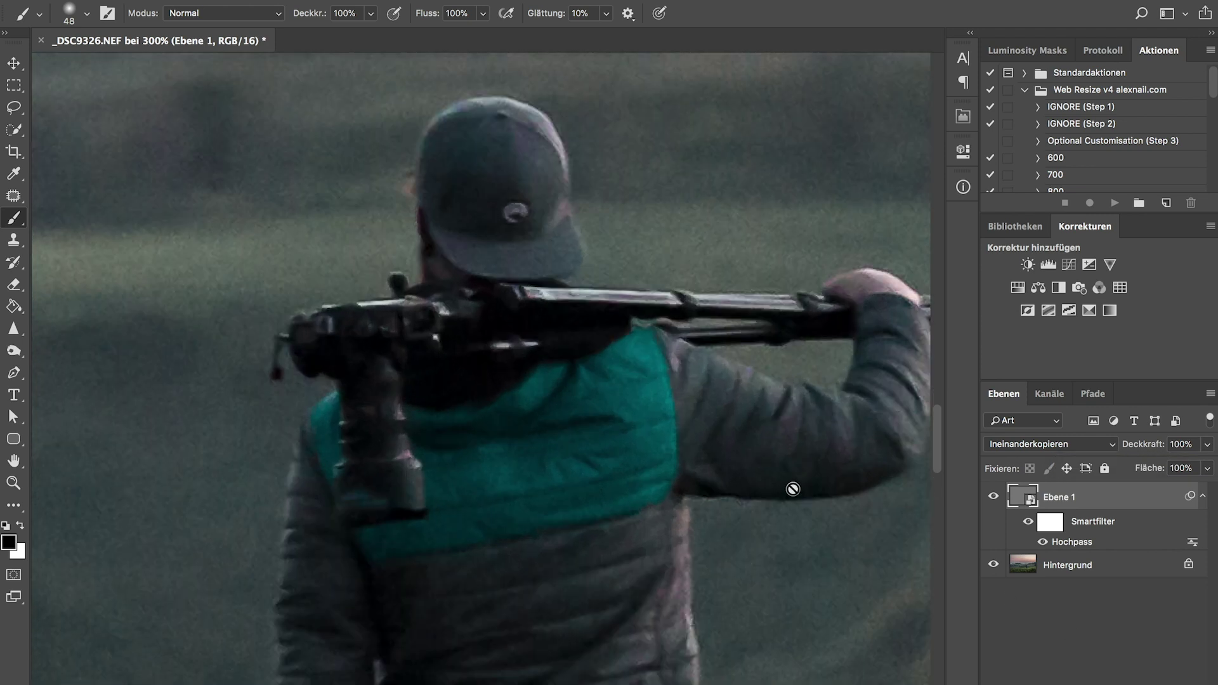
pyautogui.click(993, 497)
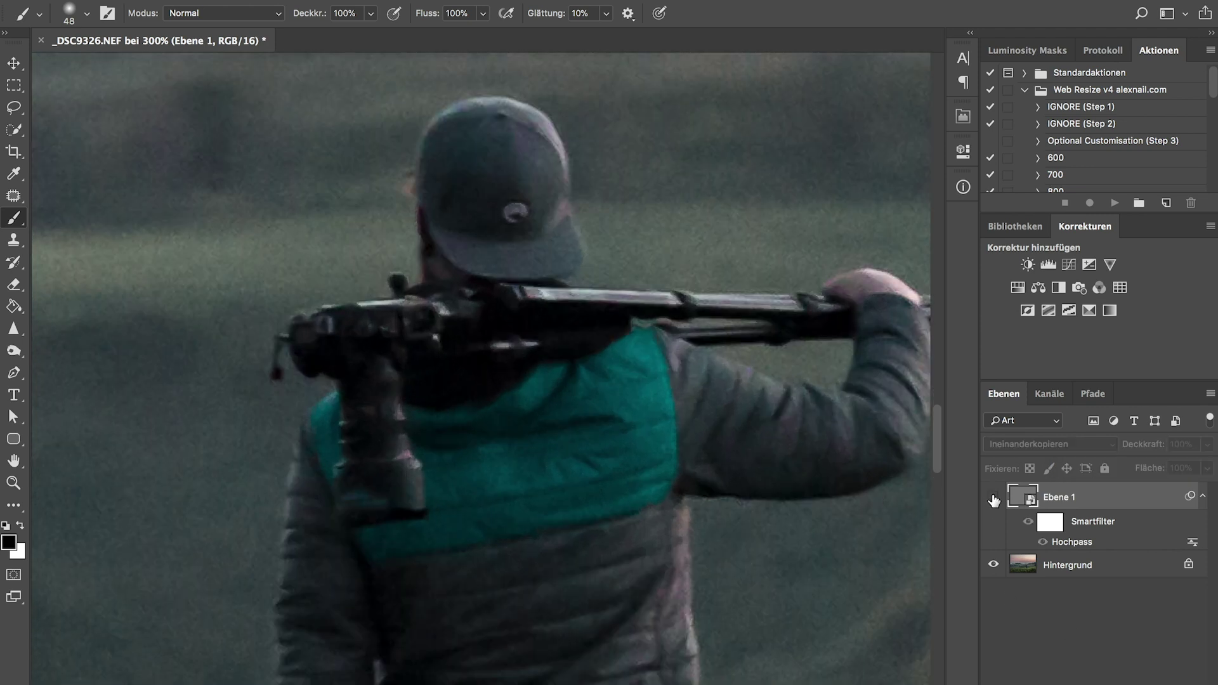
pyautogui.click(994, 499)
pyautogui.click(993, 499)
pyautogui.click(994, 498)
pyautogui.click(994, 499)
pyautogui.click(994, 498)
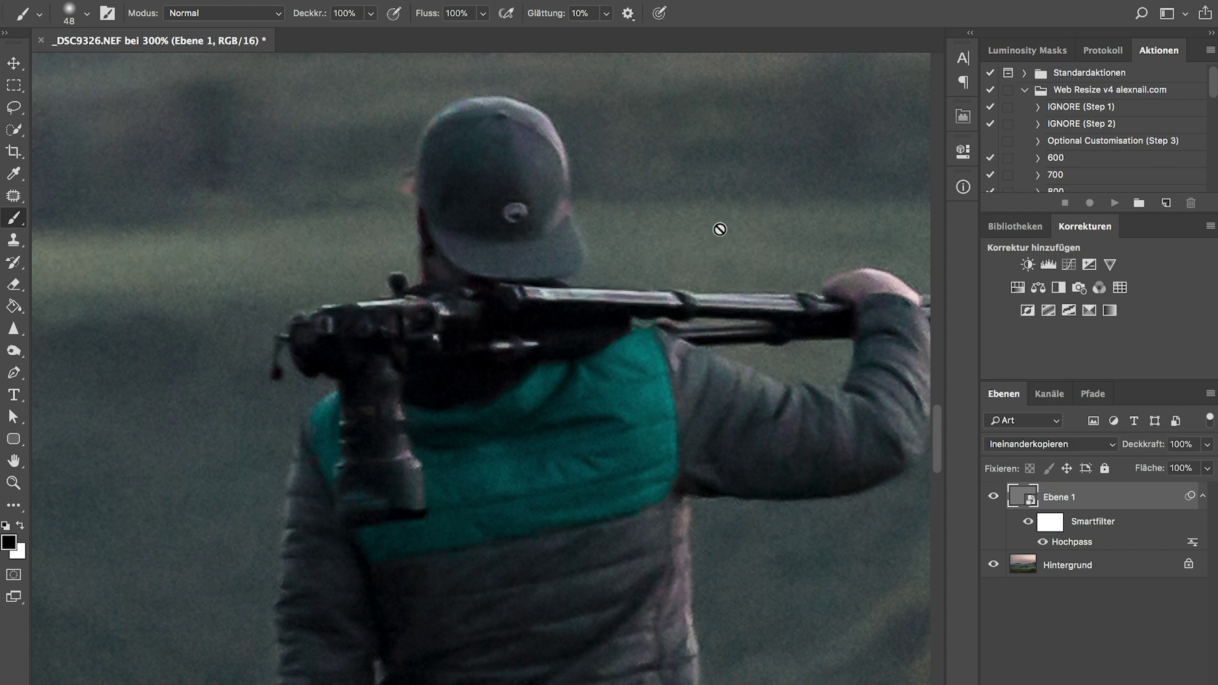
pyautogui.hotkey('ctrl', '1')
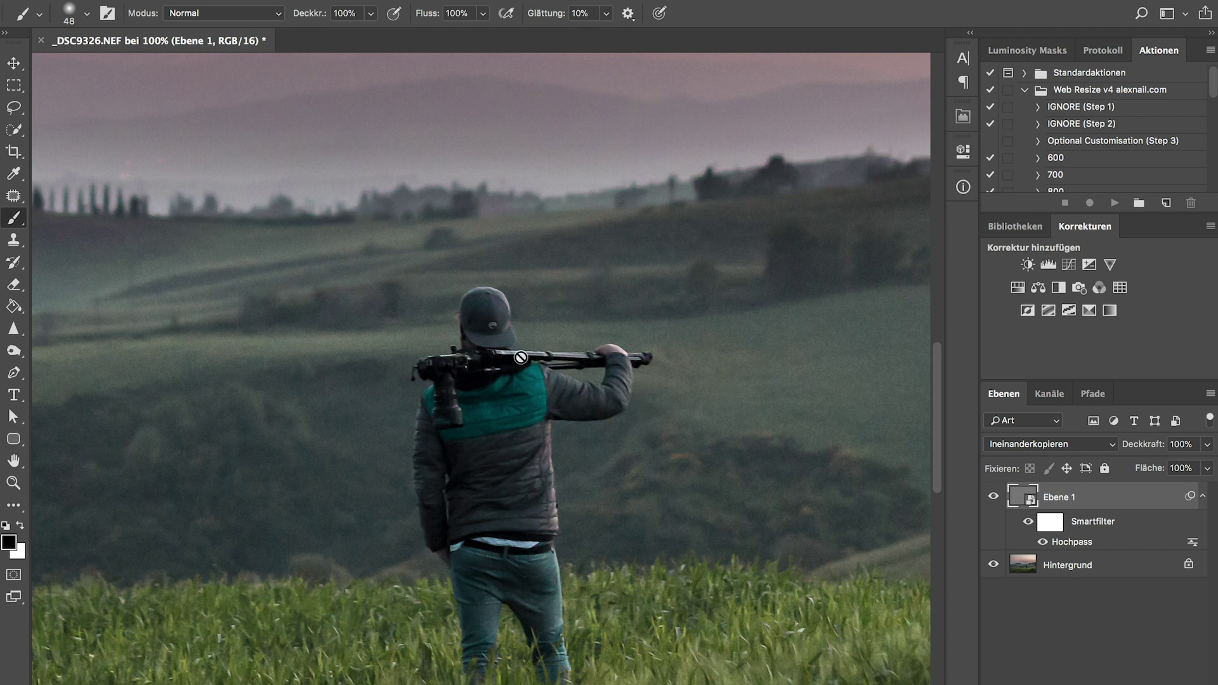
pyautogui.hotkey('ctrl', '+')
pyautogui.hotkey('ctrl', '+')
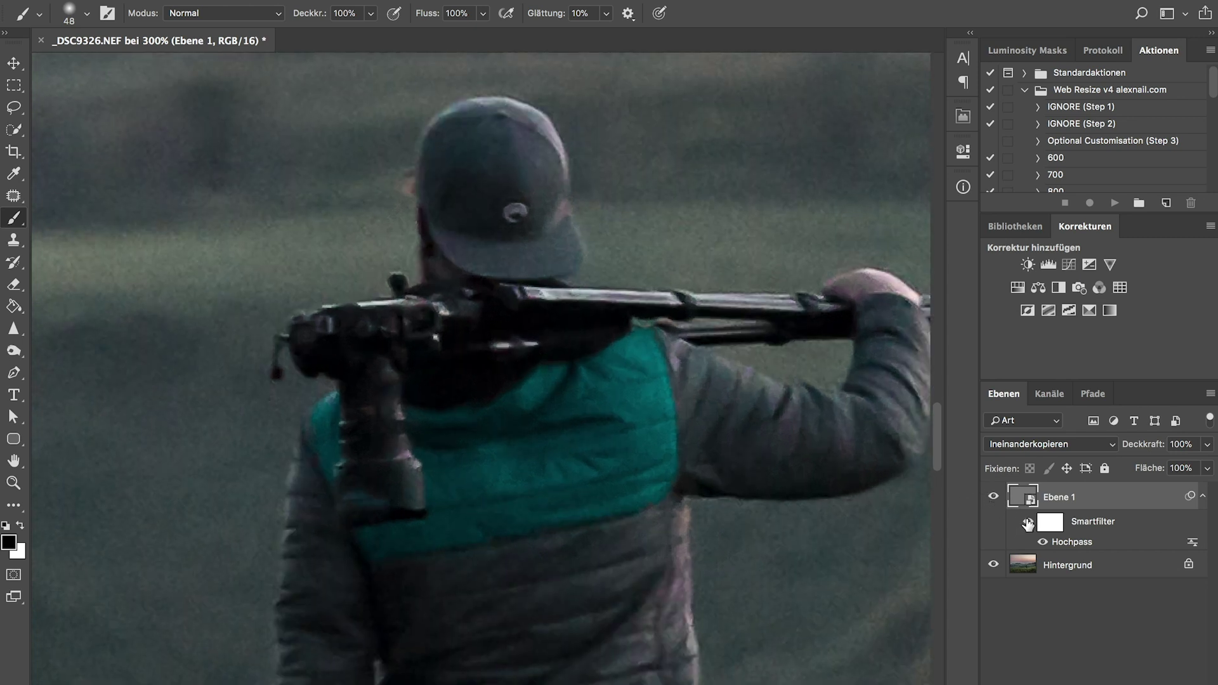
# Step: Reopen Ebene 1's Hochpass smart filter and change its radius to 1,3 pixels
pyautogui.doubleClick(1071, 543)
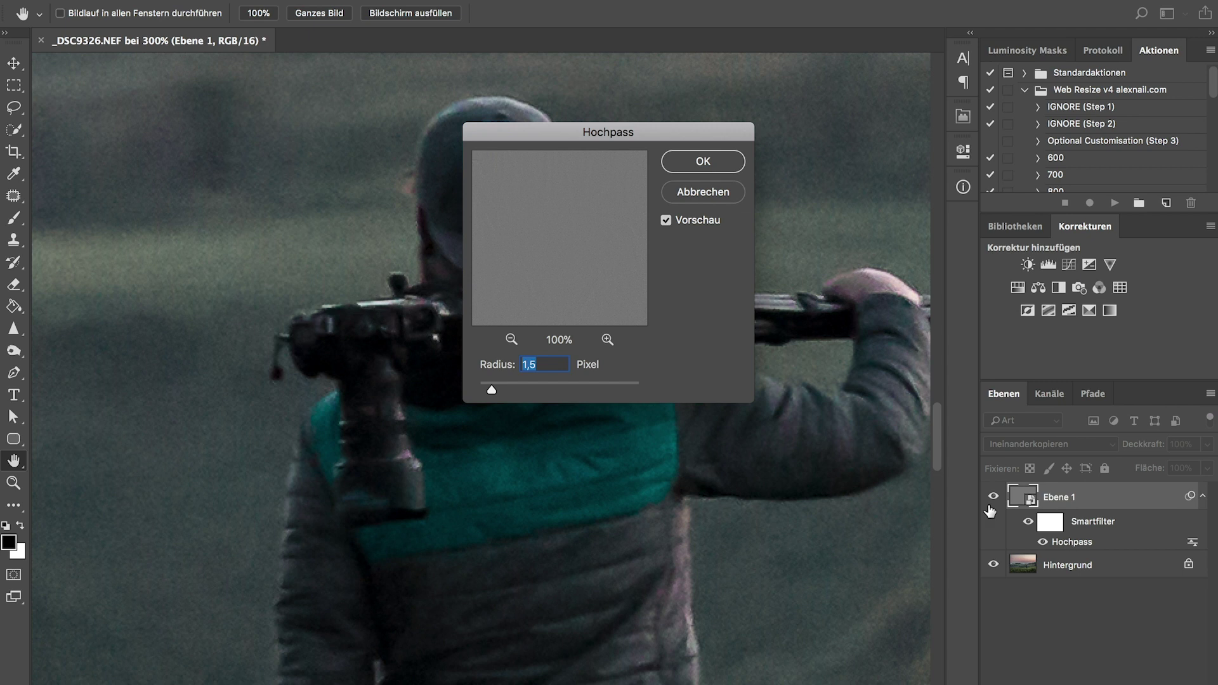
pyautogui.moveTo(491, 390)
pyautogui.mouseDown()
pyautogui.moveTo(528, 392)
pyautogui.moveTo(490, 391)
pyautogui.mouseUp()
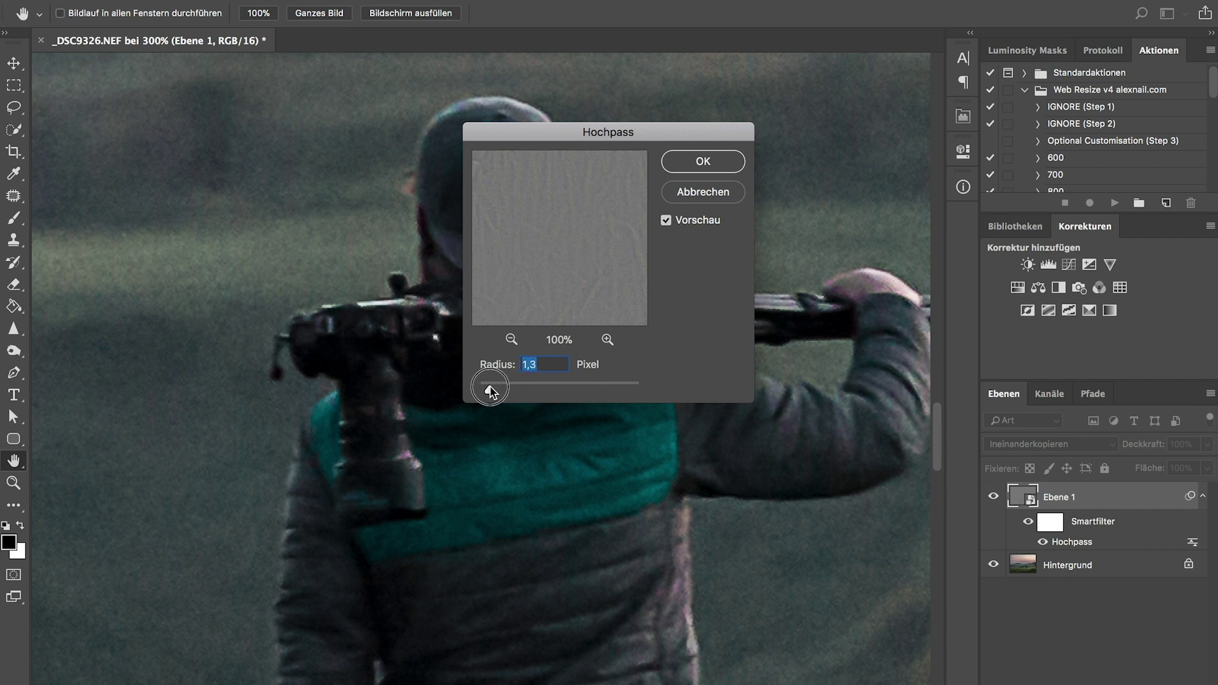
pyautogui.click(703, 166)
# Step: Add a layer mask to Ebene 1 and fill it black with the Paint Bucket
pyautogui.press('b')
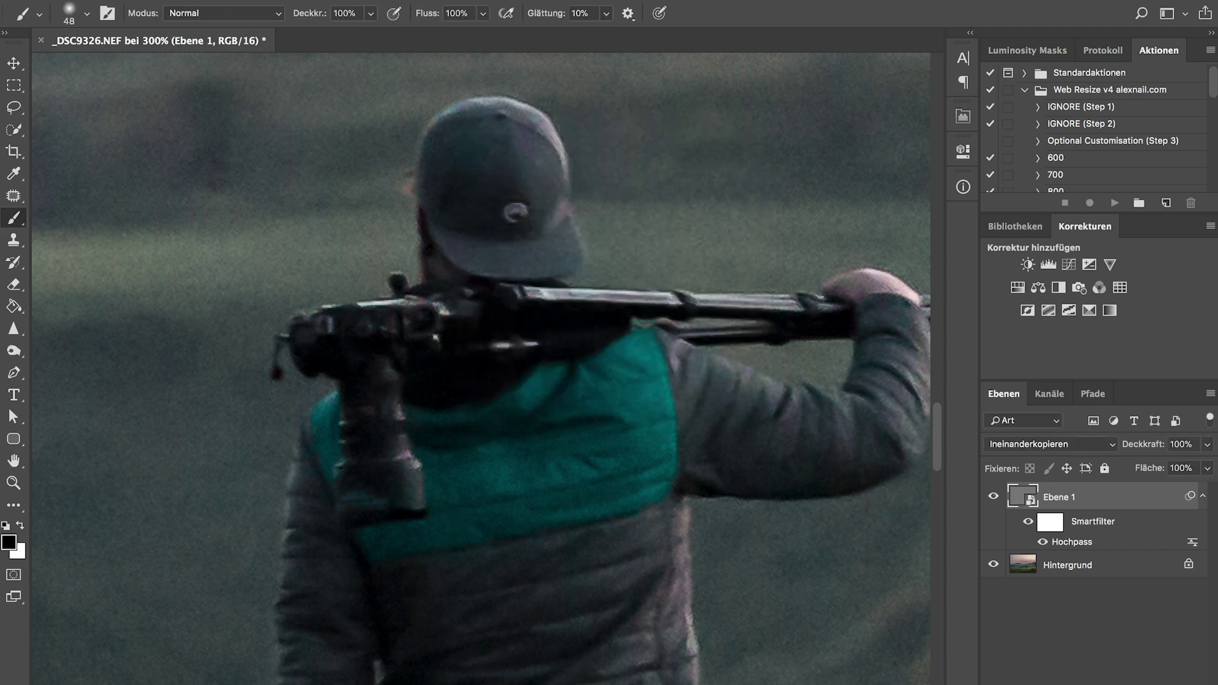
pyautogui.hotkey('ctrl', 'shift', 'm')
pyautogui.press('g')
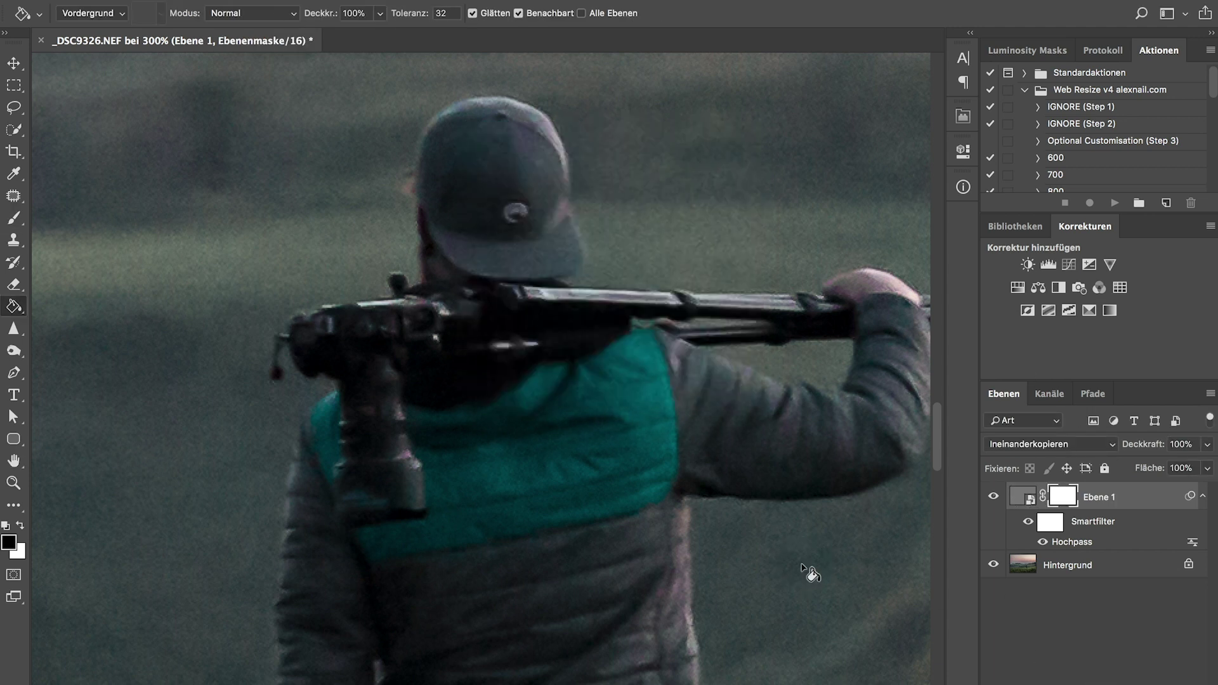
pyautogui.click(539, 455)
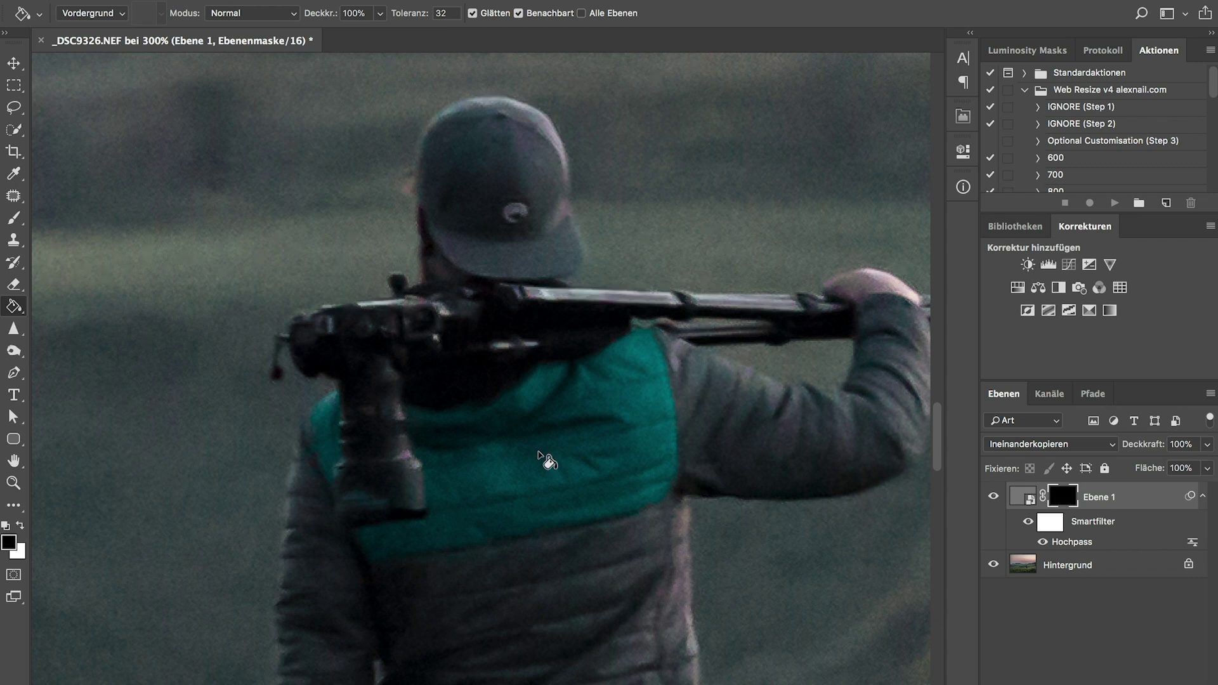
# Step: Paint white on the mask over the man's cap and body to restore sharpening there
pyautogui.press('b')
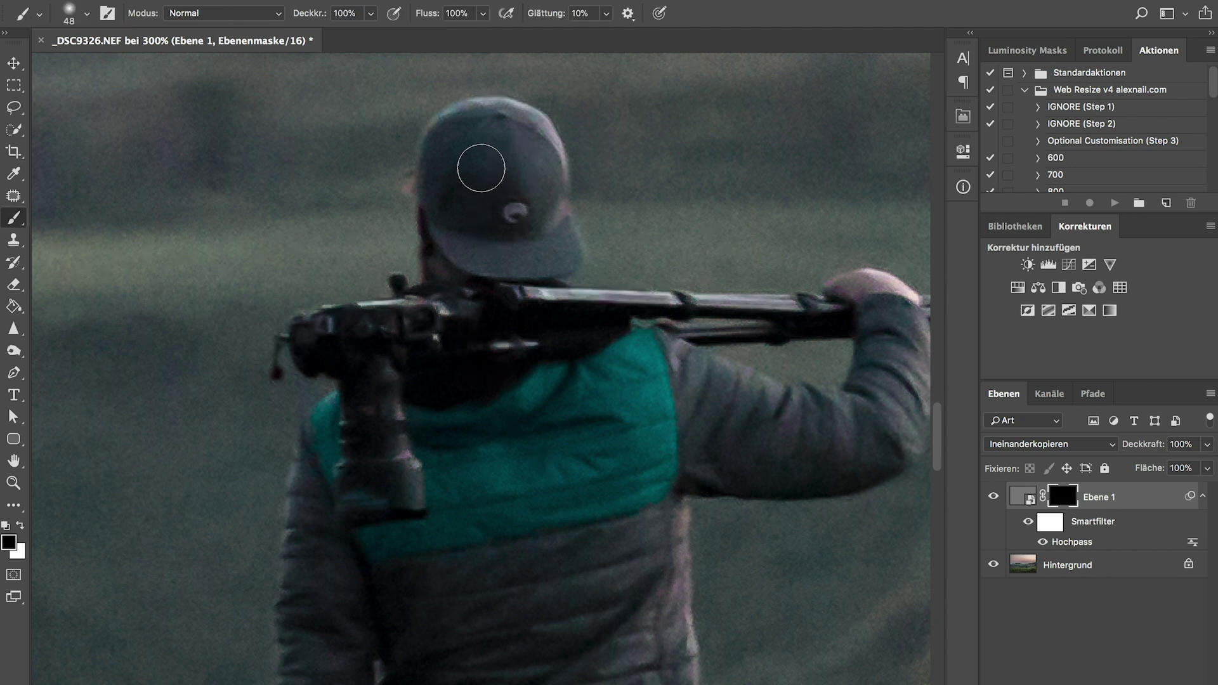
pyautogui.press('x')
pyautogui.moveTo(481, 168)
pyautogui.mouseDown()
pyautogui.moveTo(433, 214)
pyautogui.moveTo(442, 273)
pyautogui.moveTo(323, 337)
pyautogui.moveTo(582, 550)
pyautogui.moveTo(469, 630)
pyautogui.mouseUp()
pyautogui.hotkey('ctrl', '1')
pyautogui.hotkey('alt', '\\')
pyautogui.hotkey('alt', '\\')
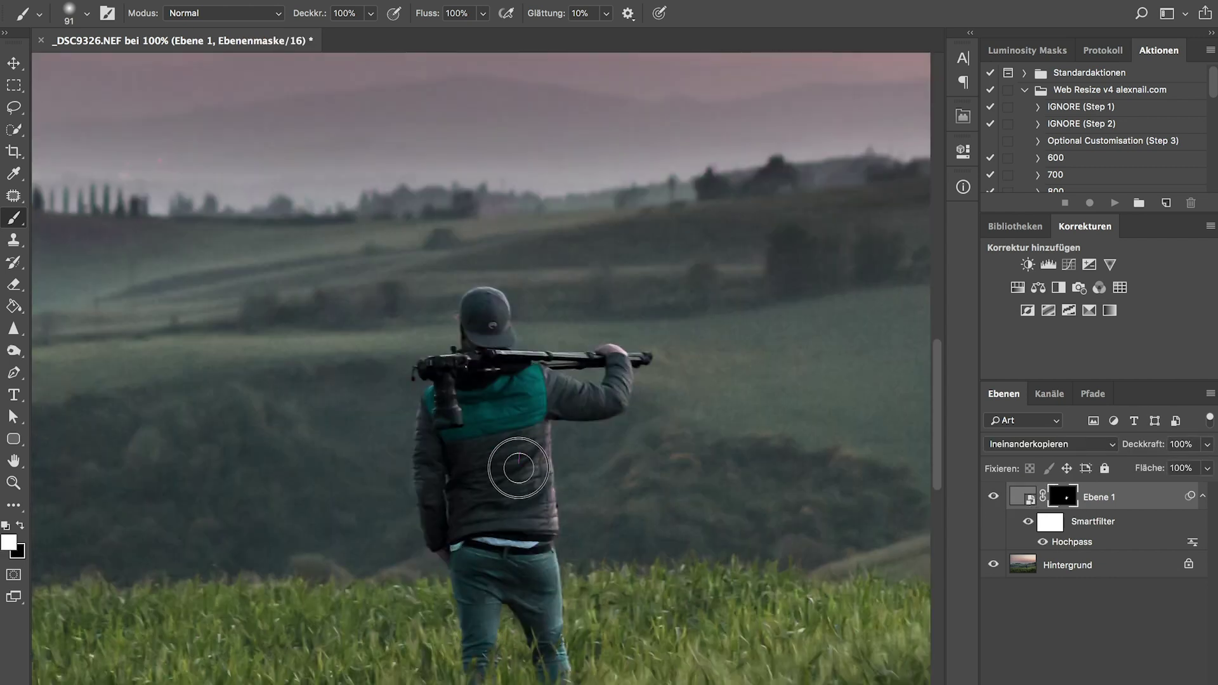
pyautogui.hotkey('ctrl', '+')
pyautogui.hotkey('ctrl', '+')
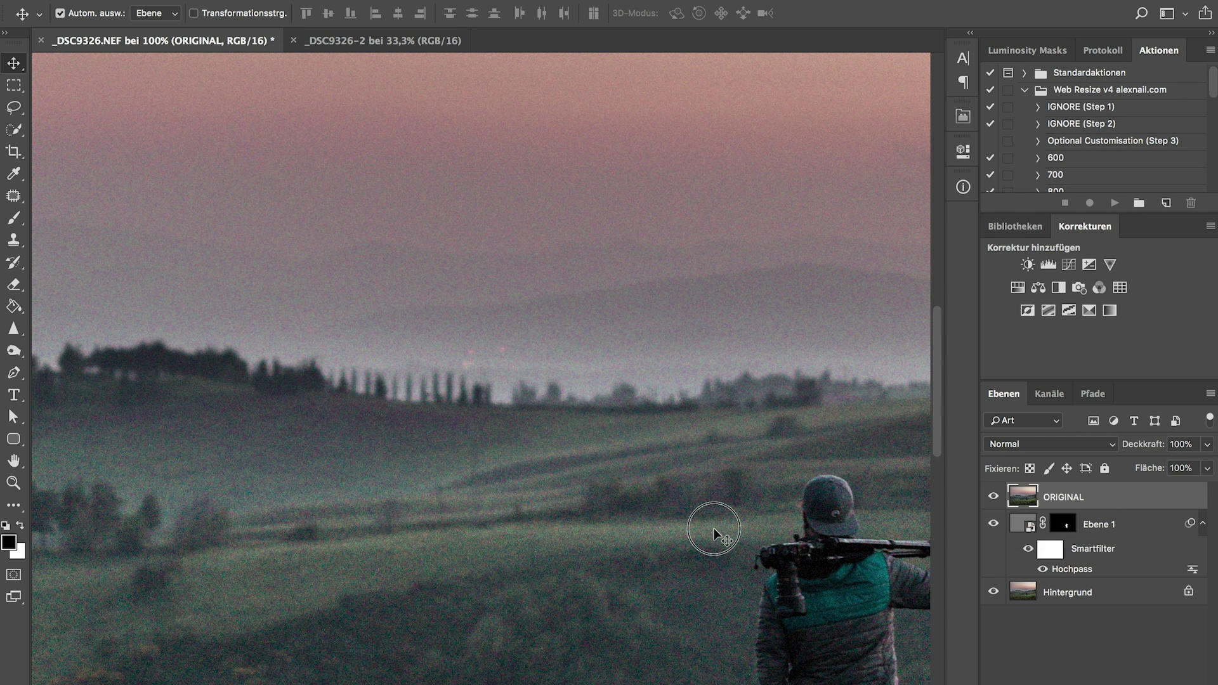
# Step: Zoom in on the man and toggle the ORIGINAL layer repeatedly to compare noise
pyautogui.scroll(-2, 367, 342)
pyautogui.hscroll(4, 368, 343)
pyautogui.hotkey('ctrl', '+')
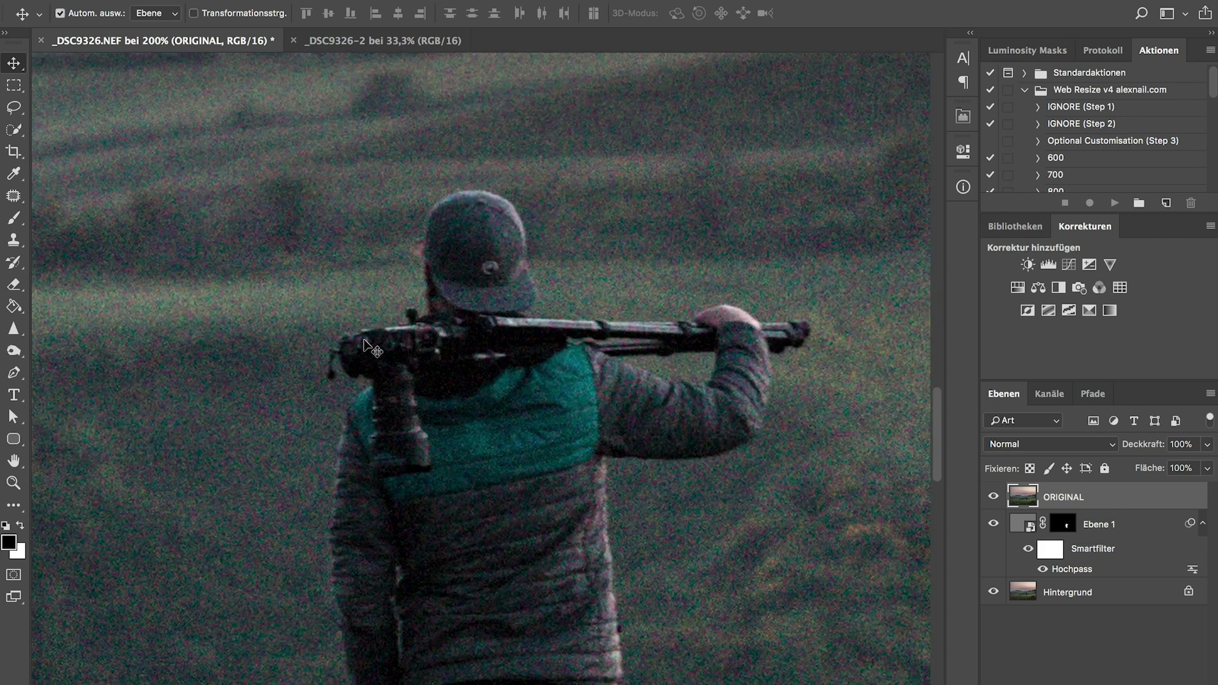
pyautogui.click(994, 498)
pyautogui.click(993, 499)
pyautogui.click(993, 499)
pyautogui.click(994, 498)
pyautogui.click(994, 498)
pyautogui.click(993, 498)
pyautogui.click(994, 499)
pyautogui.click(993, 499)
pyautogui.click(993, 499)
# Step: Compare ORIGINAL on and off across the whole photo, then bring up the Nik Collection list
pyautogui.hotkey('ctrl', '1')
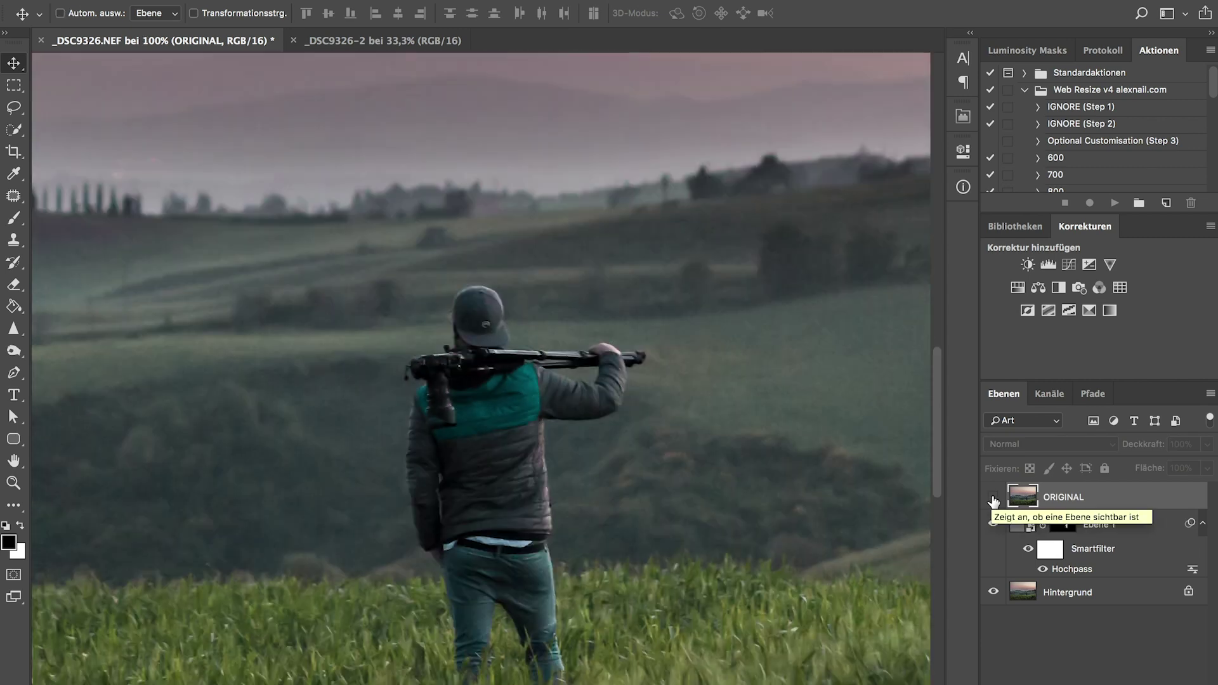
pyautogui.click(994, 499)
pyautogui.click(994, 498)
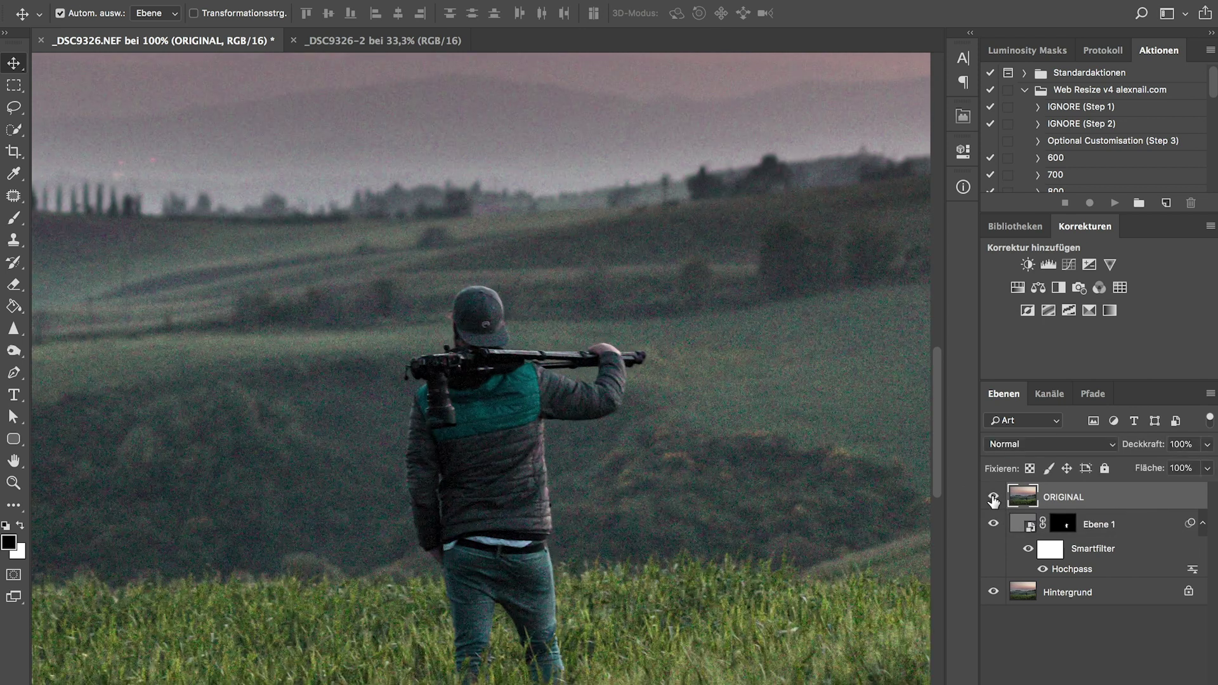
pyautogui.click(993, 498)
pyautogui.click(994, 499)
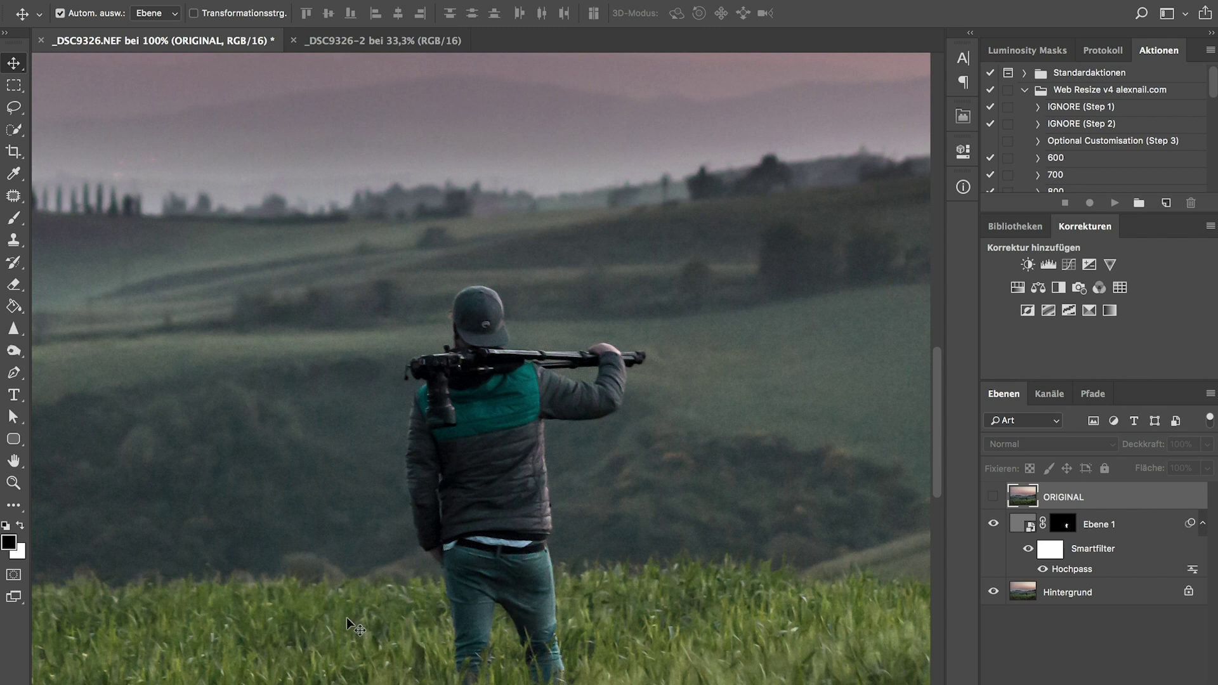
pyautogui.click(994, 499)
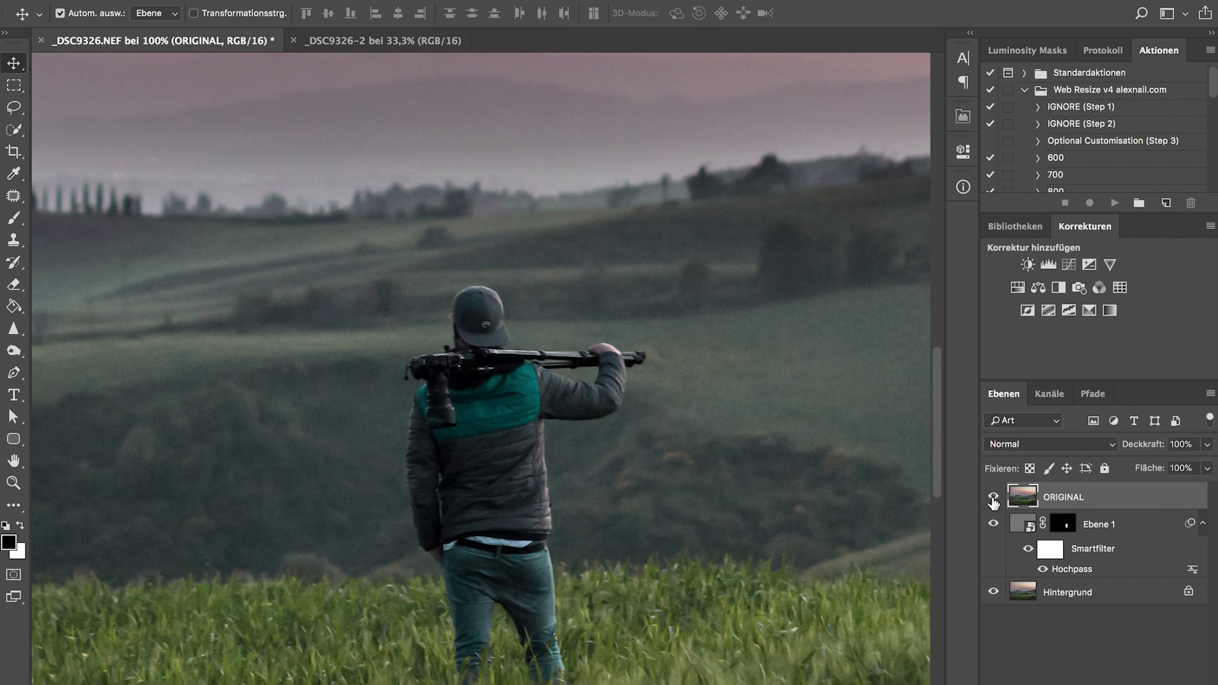
pyautogui.click(993, 498)
pyautogui.click(993, 499)
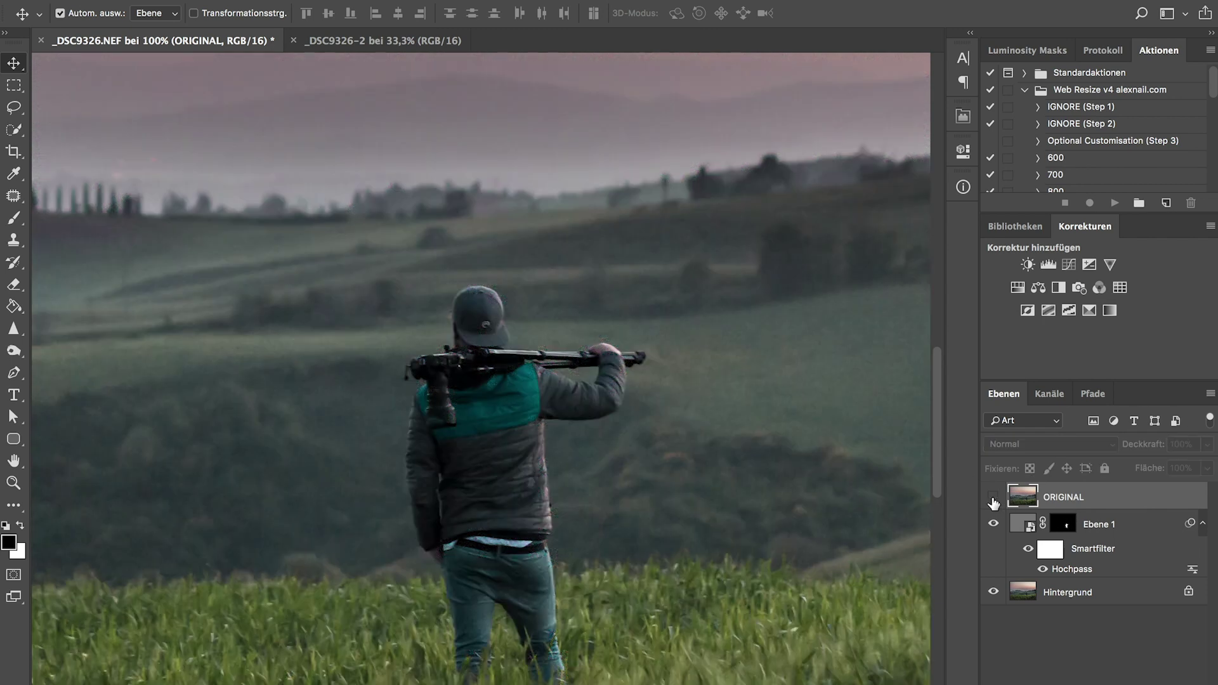
pyautogui.click(993, 501)
pyautogui.click(993, 502)
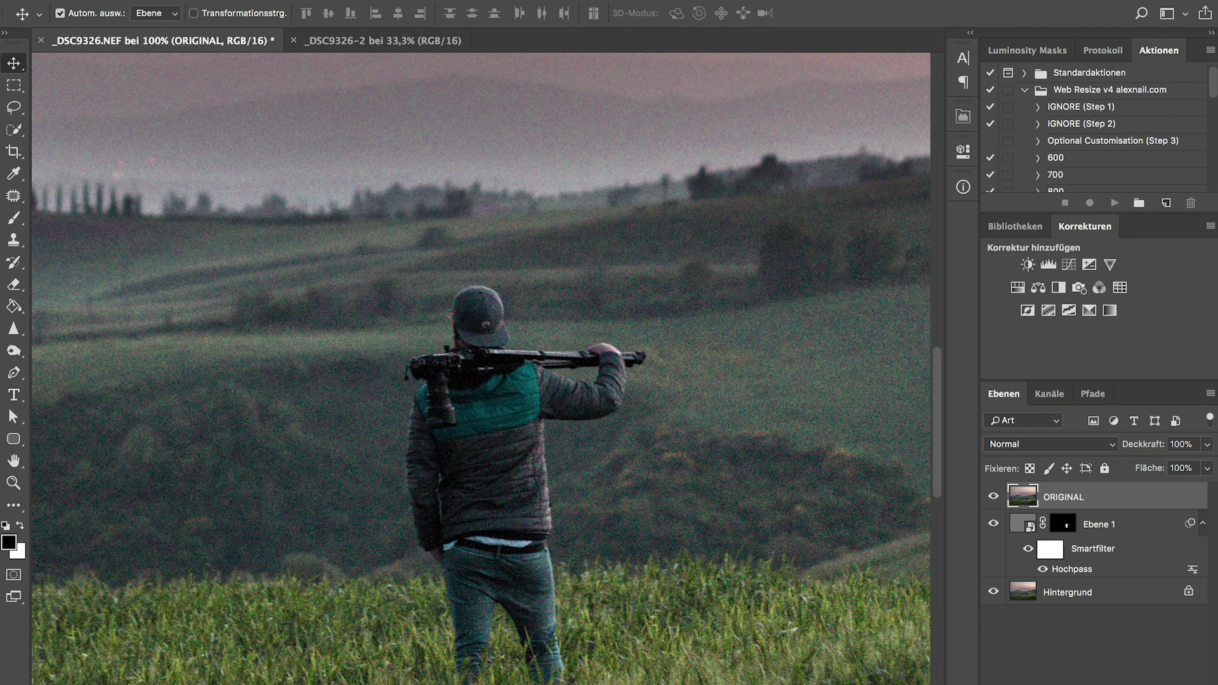
pyautogui.click(469, 2)
pyautogui.moveTo(508, 349)
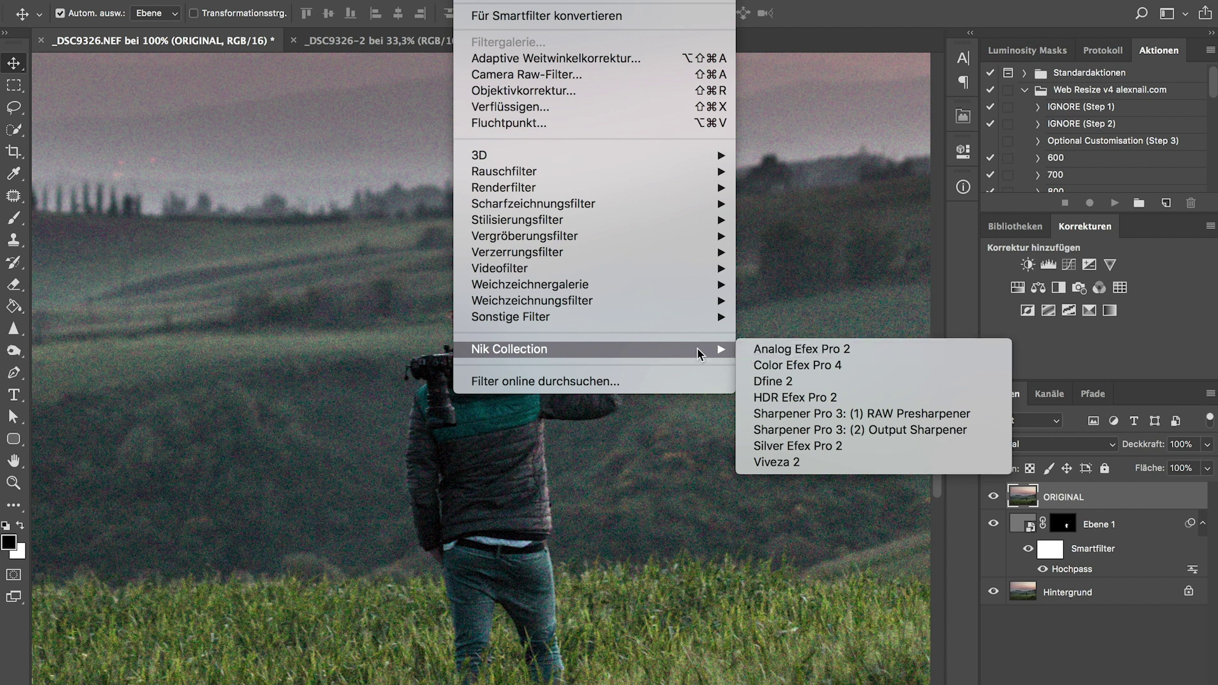
# Step: Launch Dfine 2 and manually measure the noise on a marked grass area
pyautogui.click(779, 384)
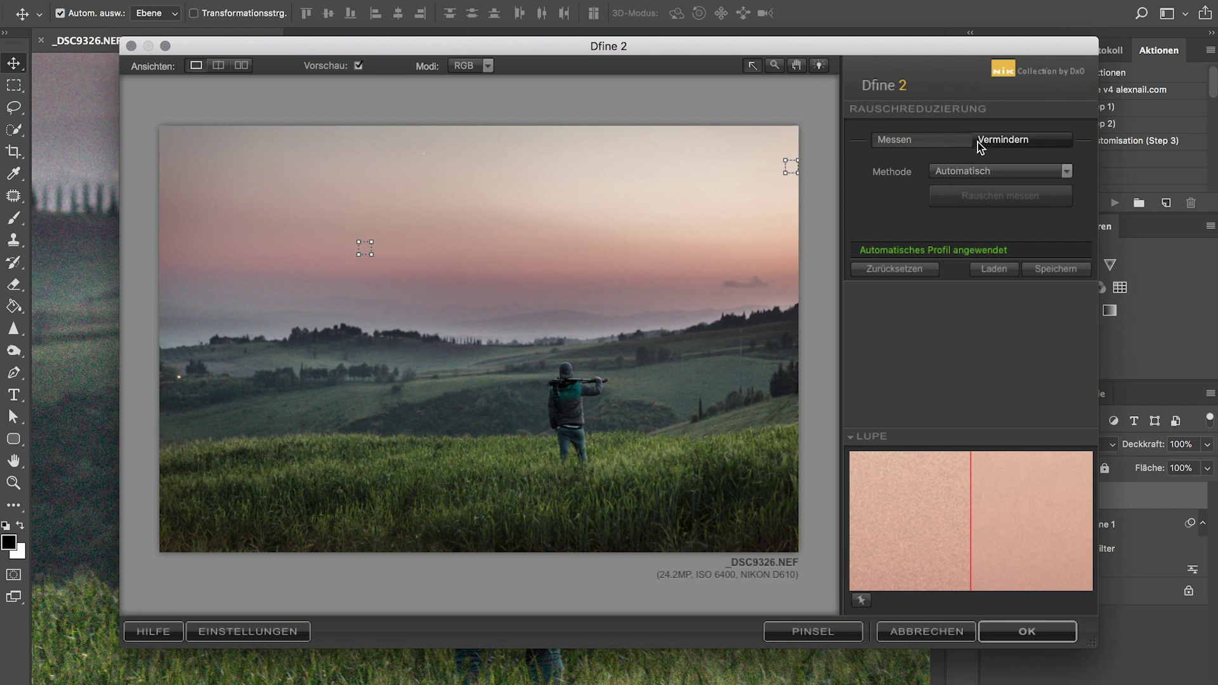
pyautogui.click(980, 173)
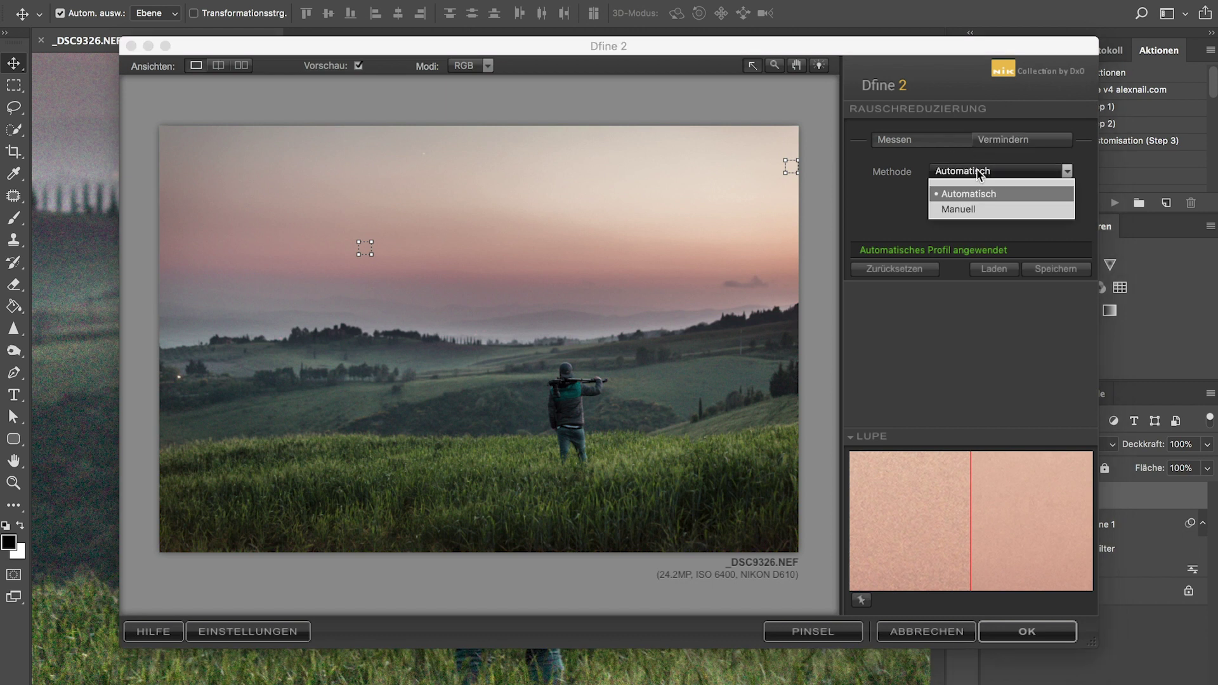
pyautogui.click(955, 209)
pyautogui.moveTo(658, 379); pyautogui.dragTo(682, 395)
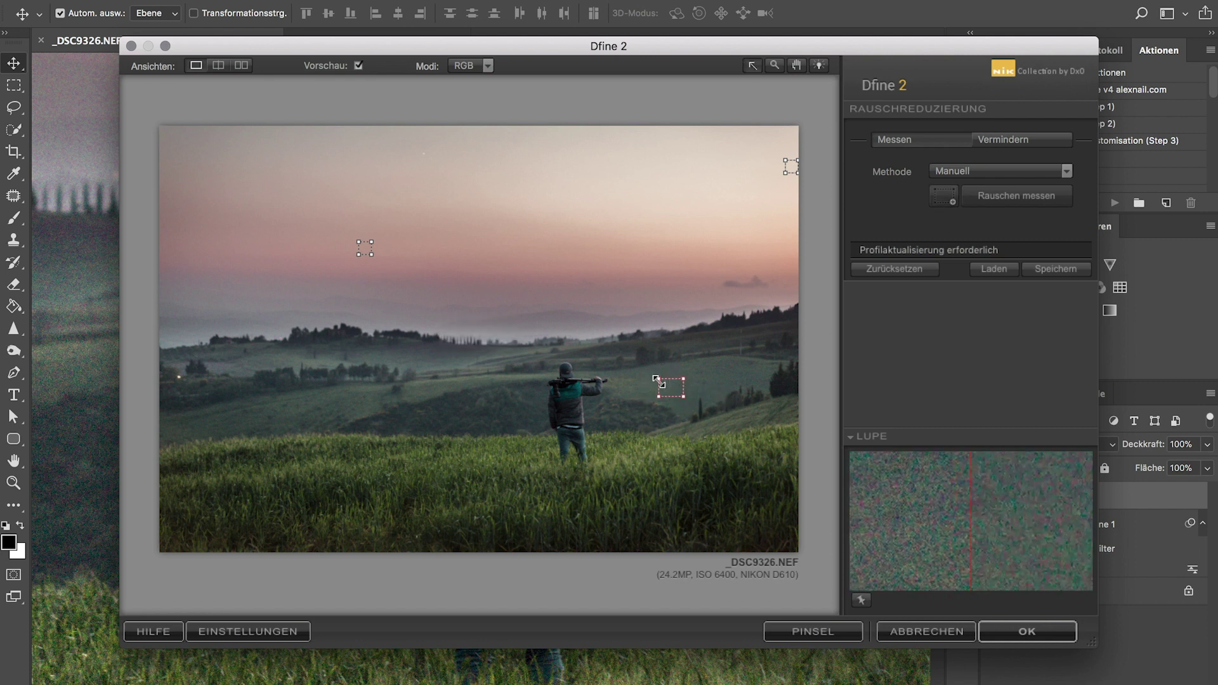
pyautogui.click(1028, 198)
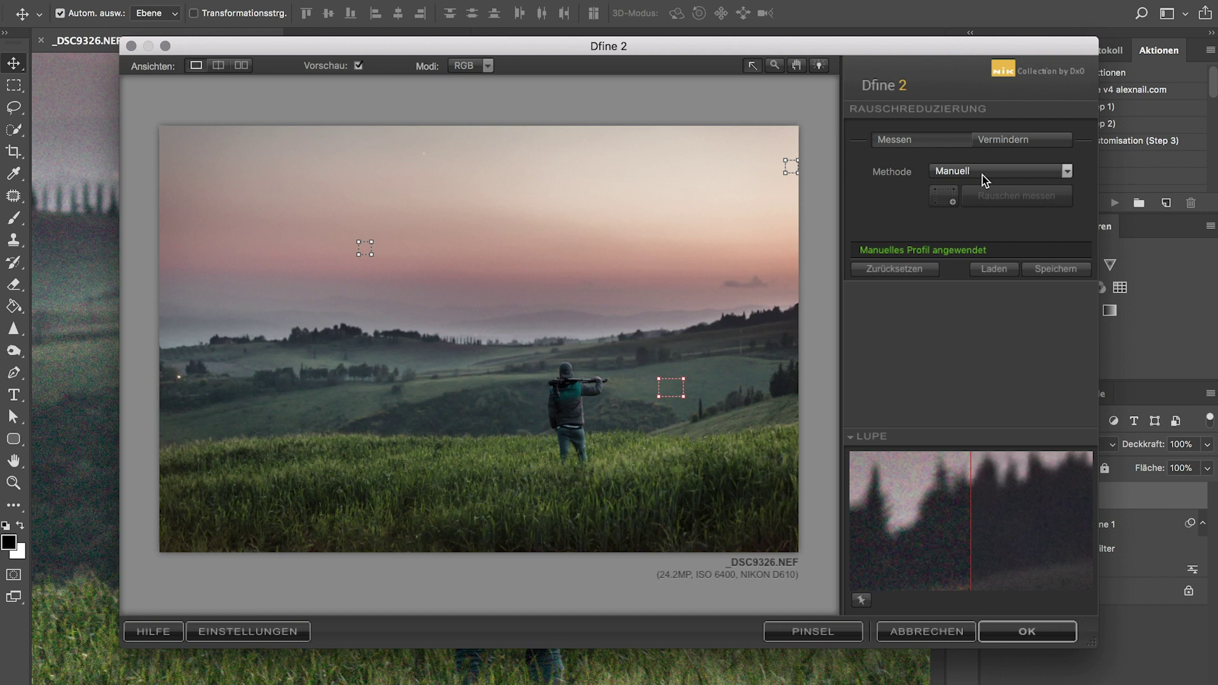
# Step: Set Dfine 2 contrast noise reduction to 26% and colour noise to 159%, then compare layers
pyautogui.click(1002, 142)
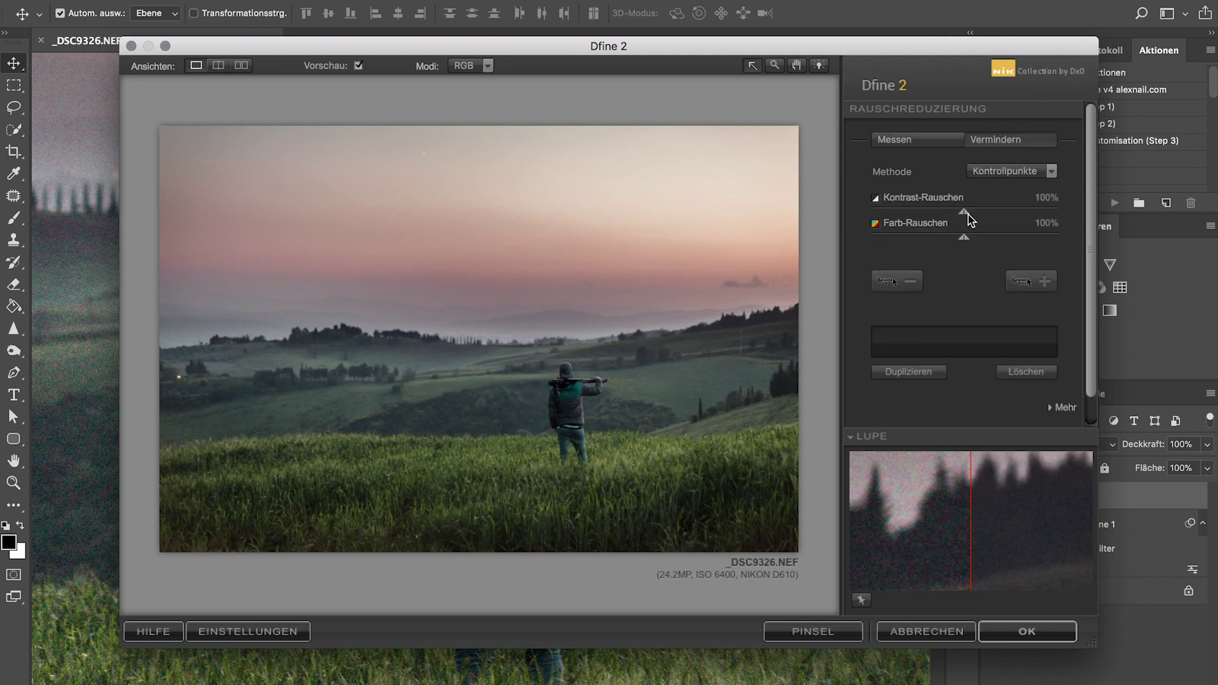
pyautogui.moveTo(964, 236); pyautogui.dragTo(895, 244)
pyautogui.moveTo(963, 212); pyautogui.dragTo(897, 212)
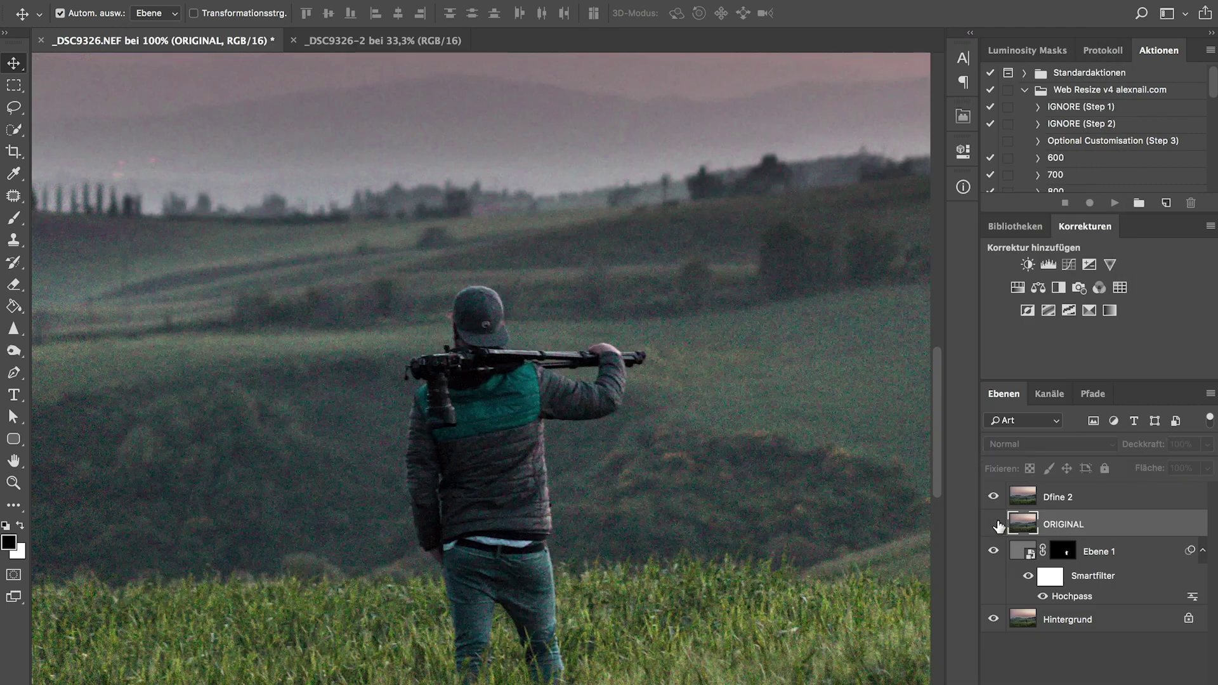
pyautogui.click(994, 523)
pyautogui.click(994, 498)
pyautogui.click(994, 524)
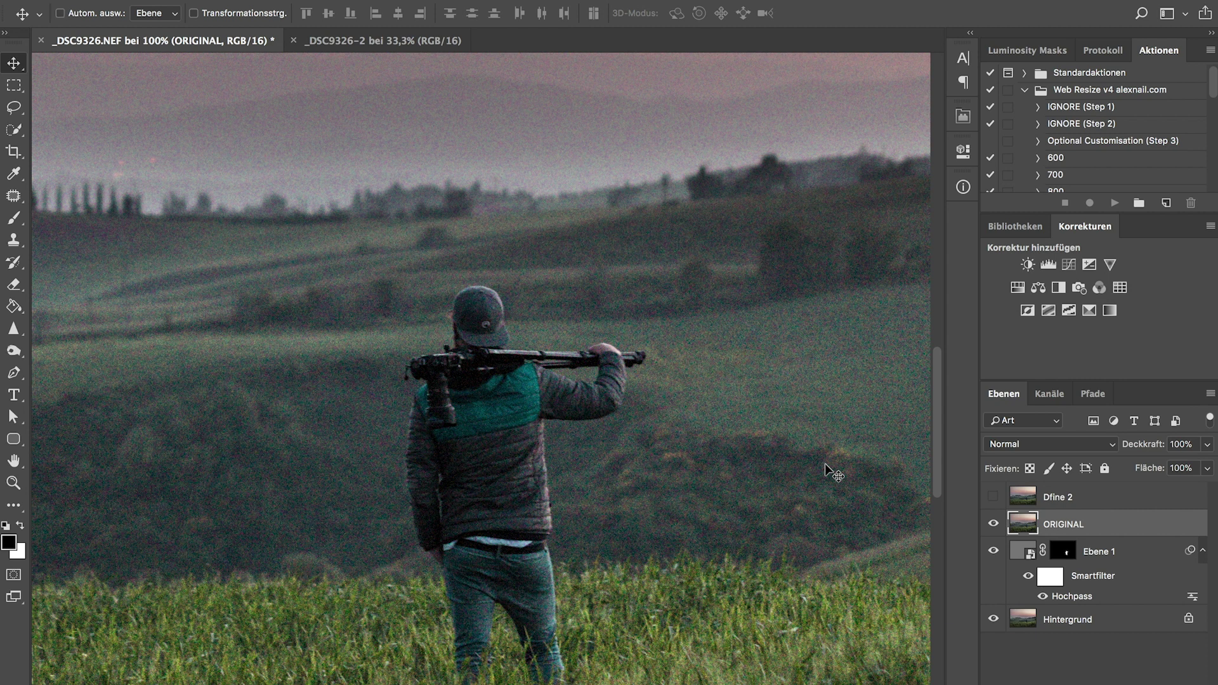
# Step: At 300% zoom, compare Dfine 2 on and off, hide ORIGINAL, and pan to show the tripod
pyautogui.press('super+plus')
pyautogui.press('super+plus')
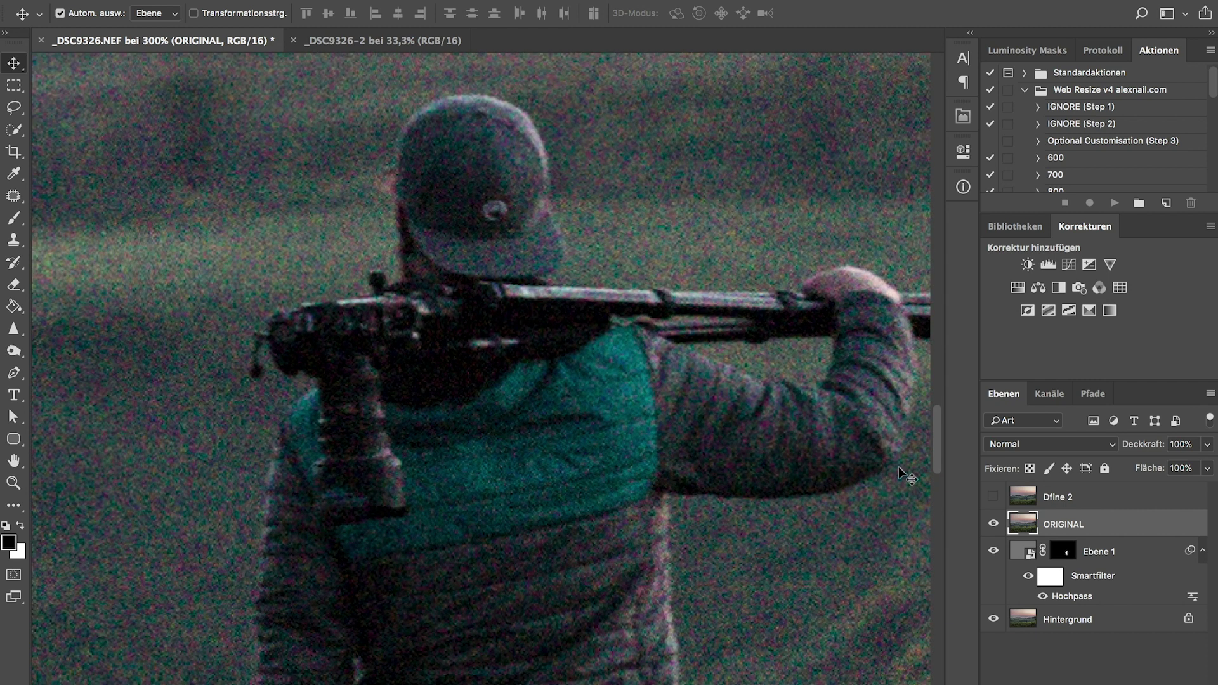
pyautogui.click(994, 497)
pyautogui.click(995, 499)
pyautogui.moveTo(994, 498); pyautogui.dragTo(995, 522)
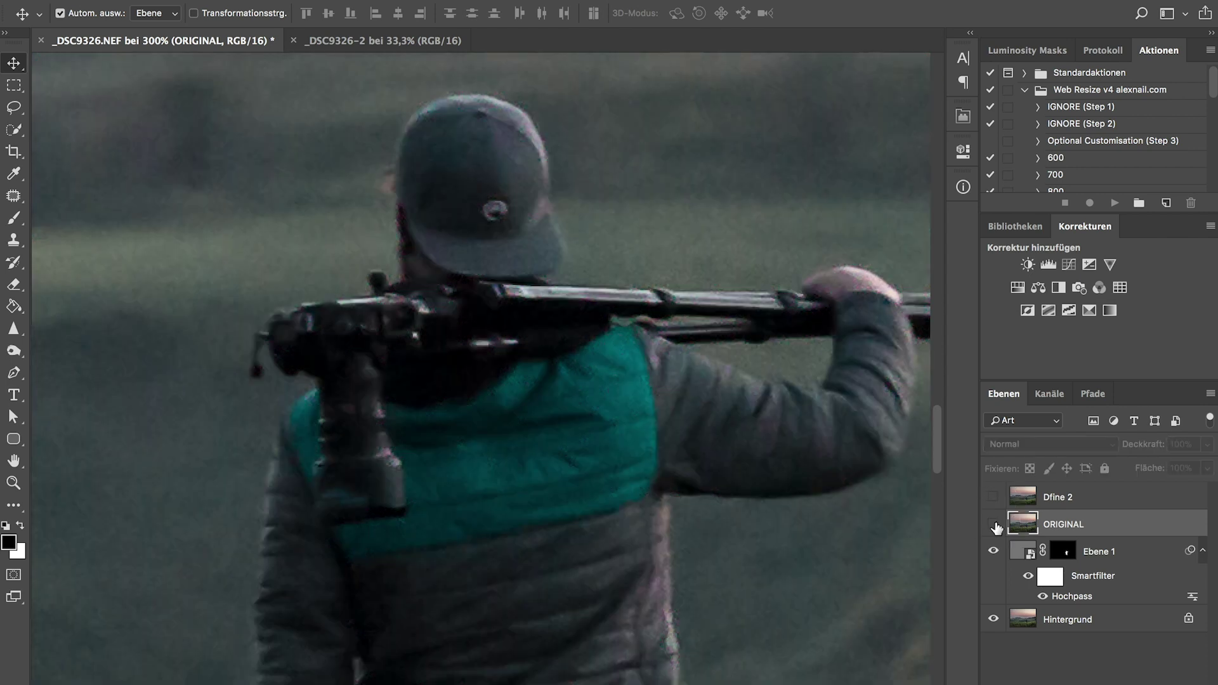
pyautogui.moveTo(796, 487); pyautogui.dragTo(660, 447)
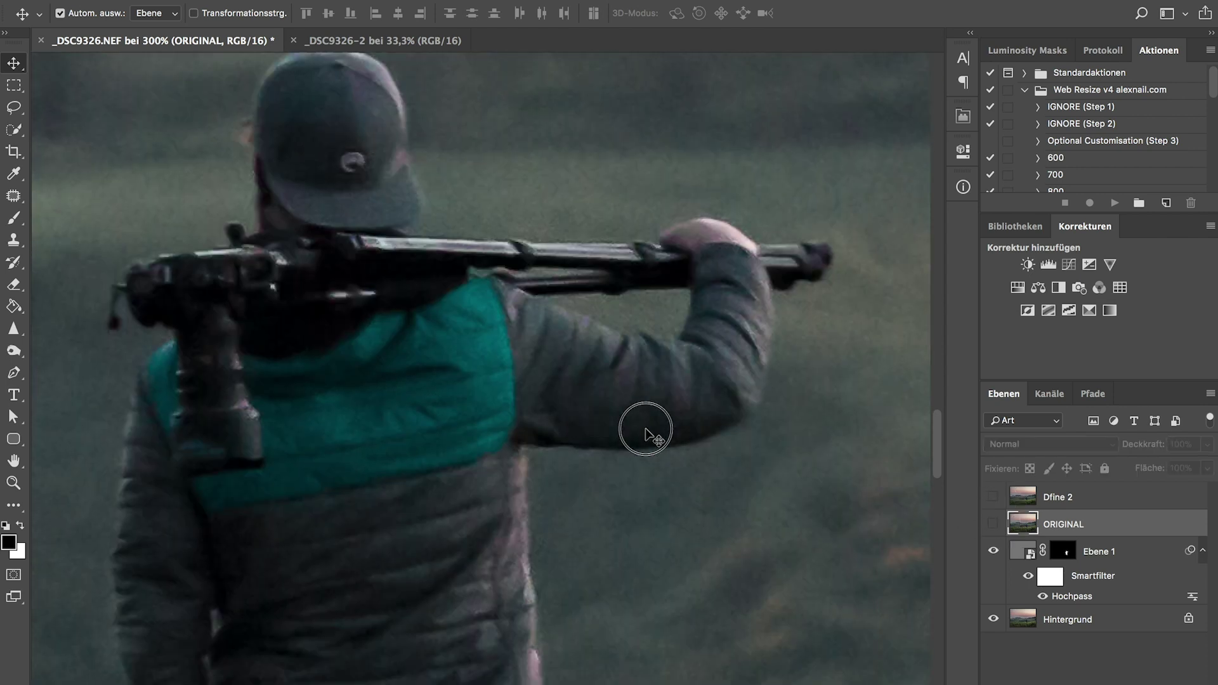